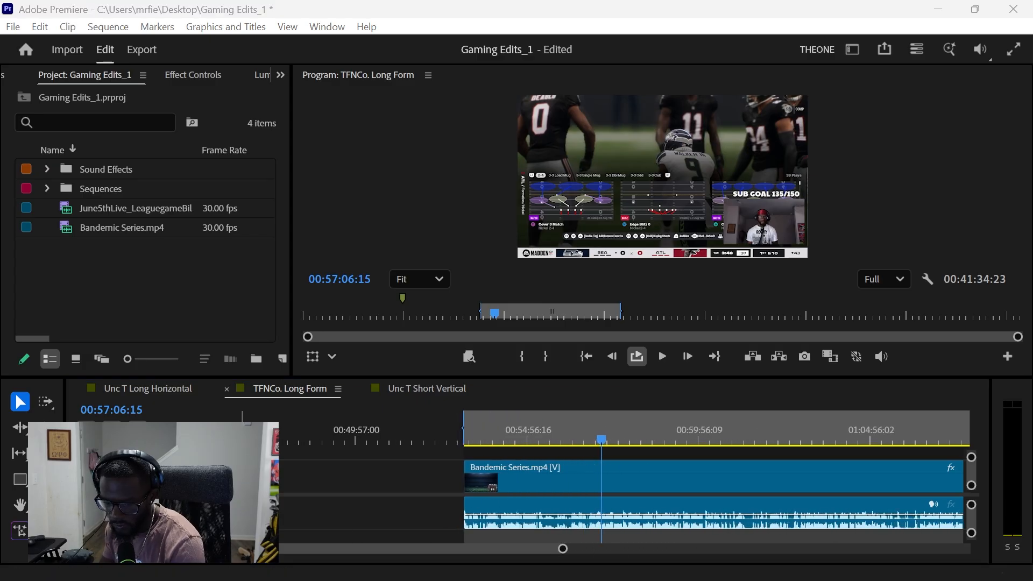
key("alt+Tab")
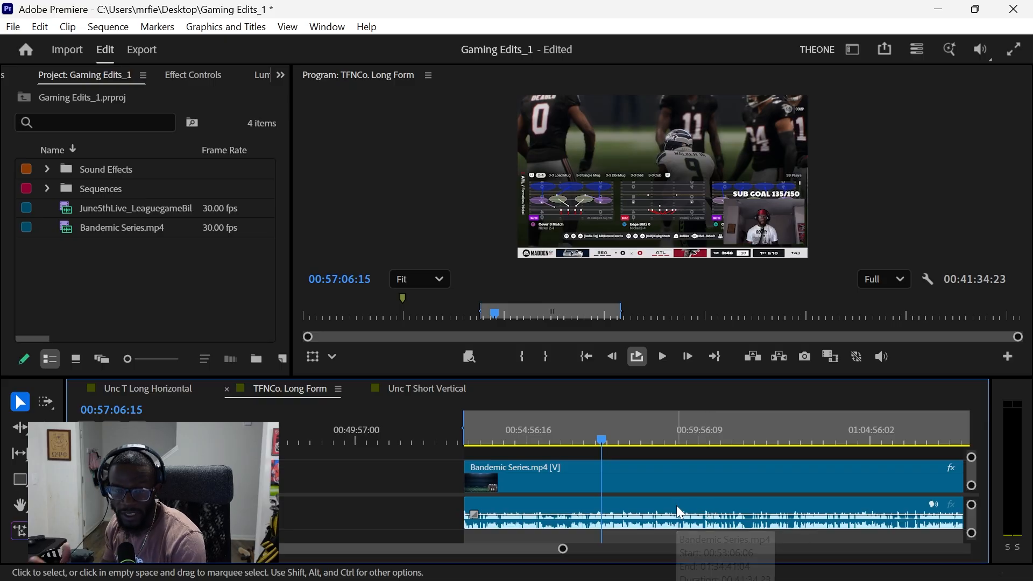
mouse_move(581, 547)
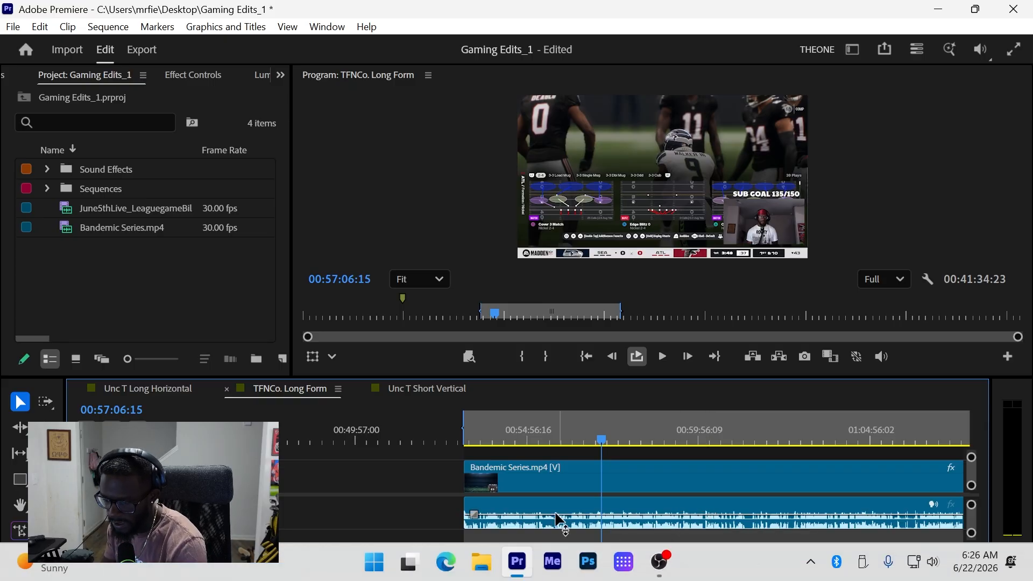
left_click_drag(562, 549, 549, 549)
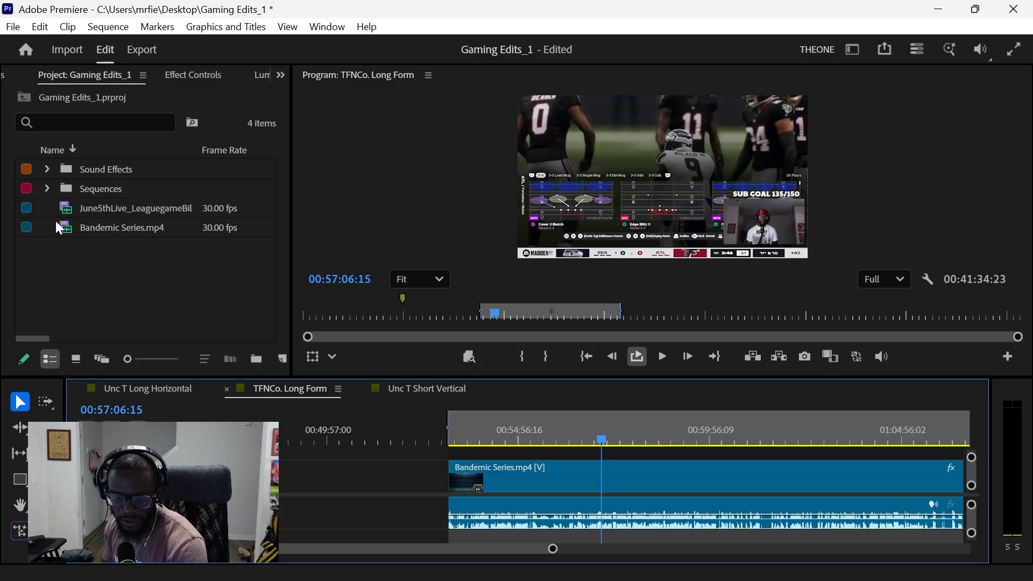
Step: Look through the Sequences bin and the Main and Other Sound Effects bins in the project, collapsing each one
left_click(47, 189)
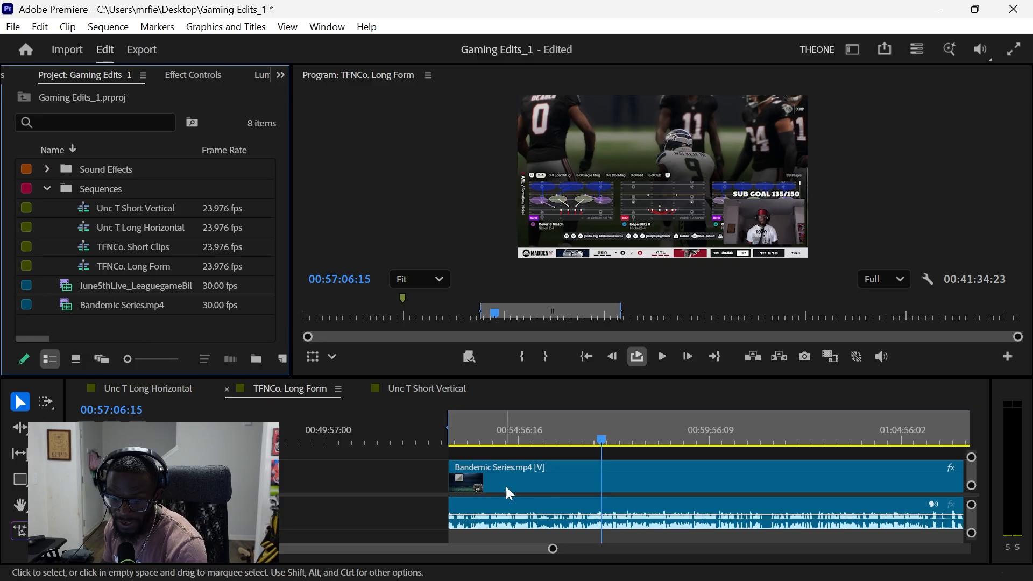
left_click(45, 188)
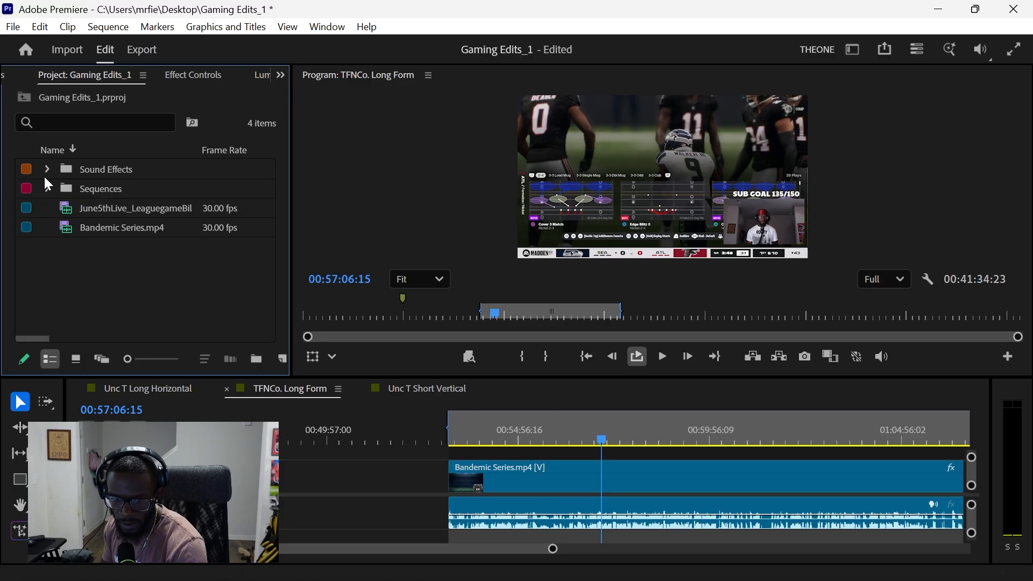
left_click(47, 169)
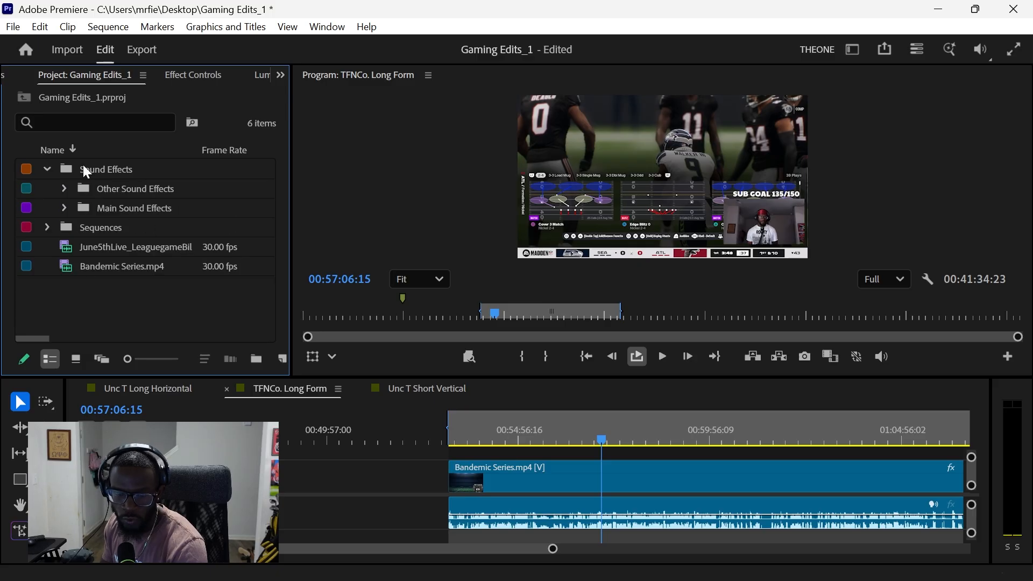
left_click(64, 208)
scroll(119, 277, "down", 3)
scroll(86, 243, "up", 1)
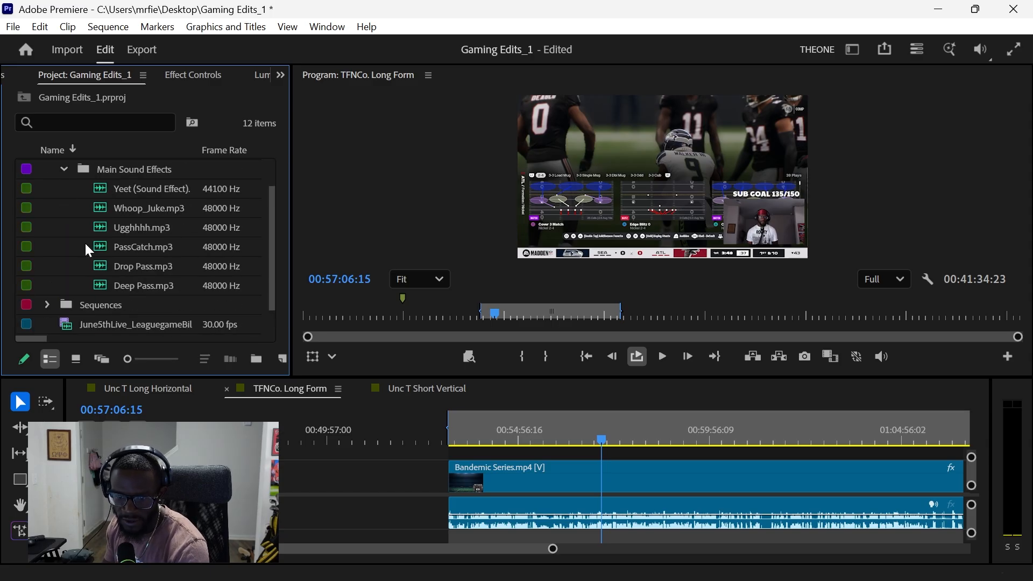
scroll(101, 221, "up", 2)
left_click(65, 208)
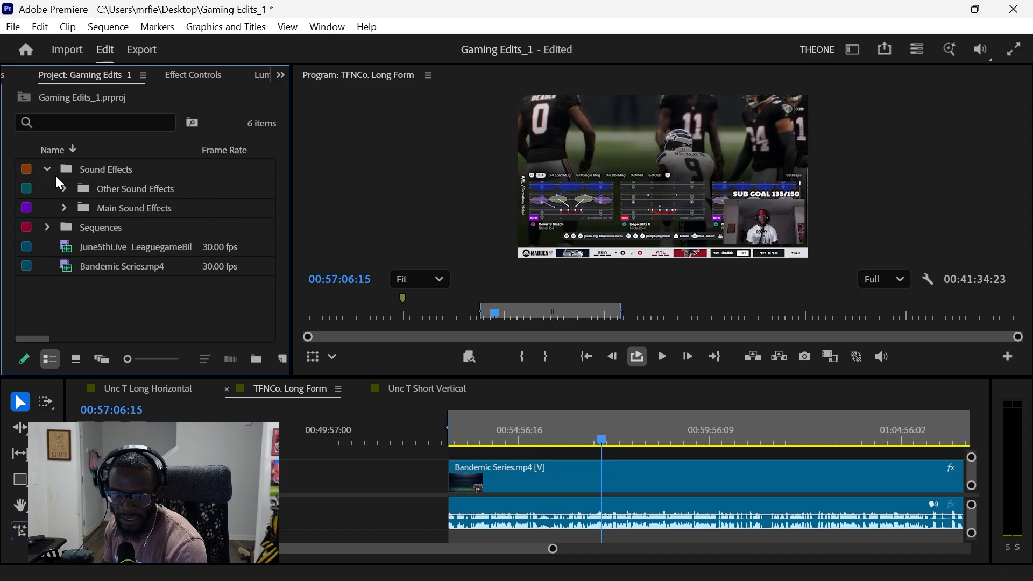
left_click(61, 185)
scroll(161, 260, "down", 3)
scroll(160, 263, "up", 3)
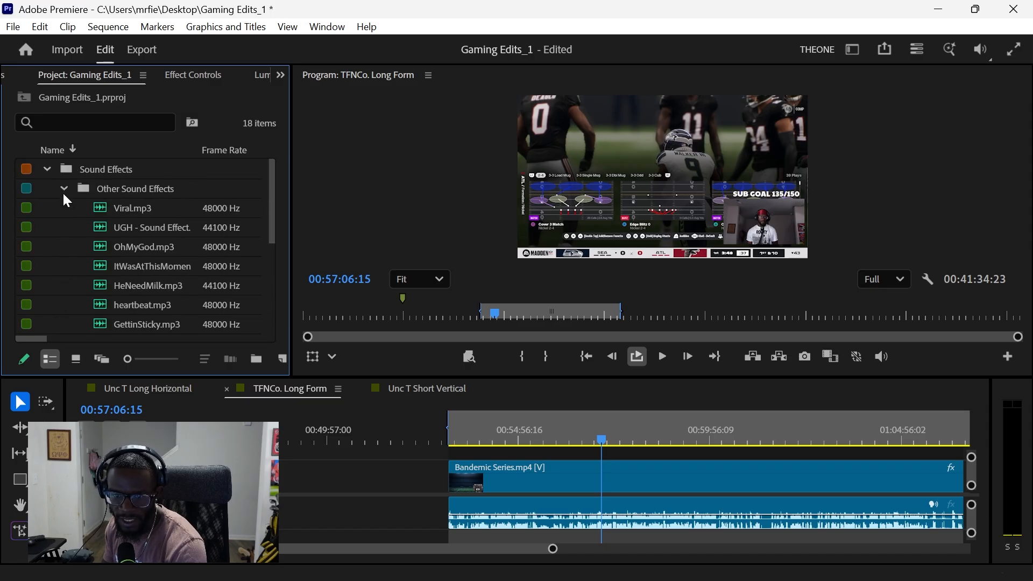
left_click(64, 188)
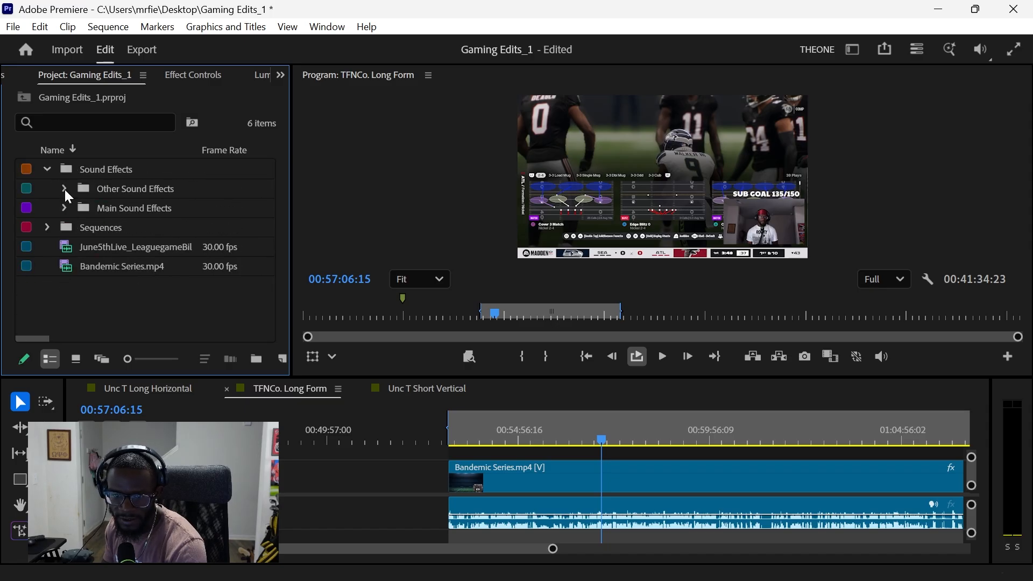
left_click(47, 169)
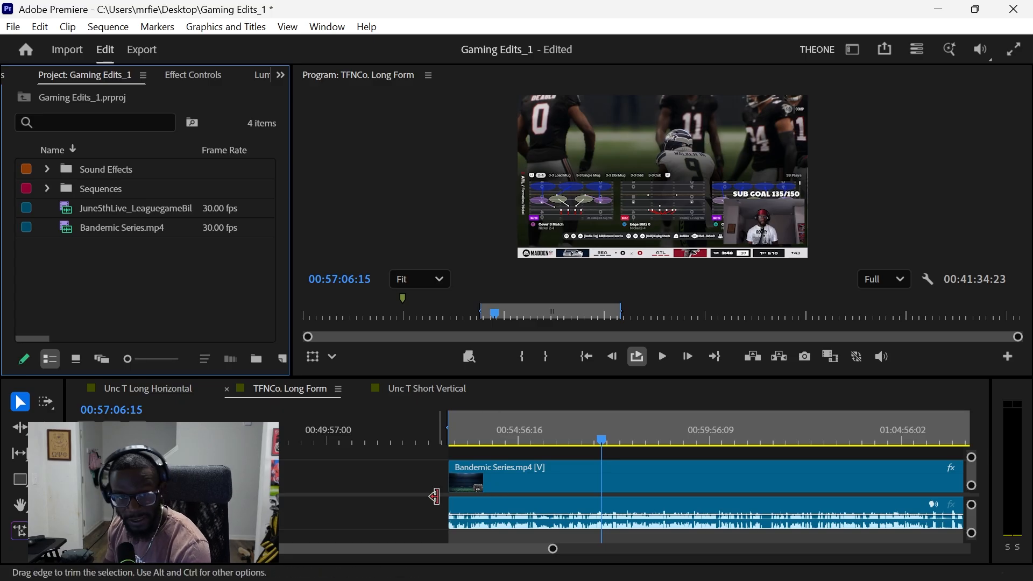
Step: Split the Bandemic Series.mp4 clip at the start of the first play, at 00:56:57:16
scroll(496, 484, "down", 3)
left_click_drag(564, 550, 699, 548)
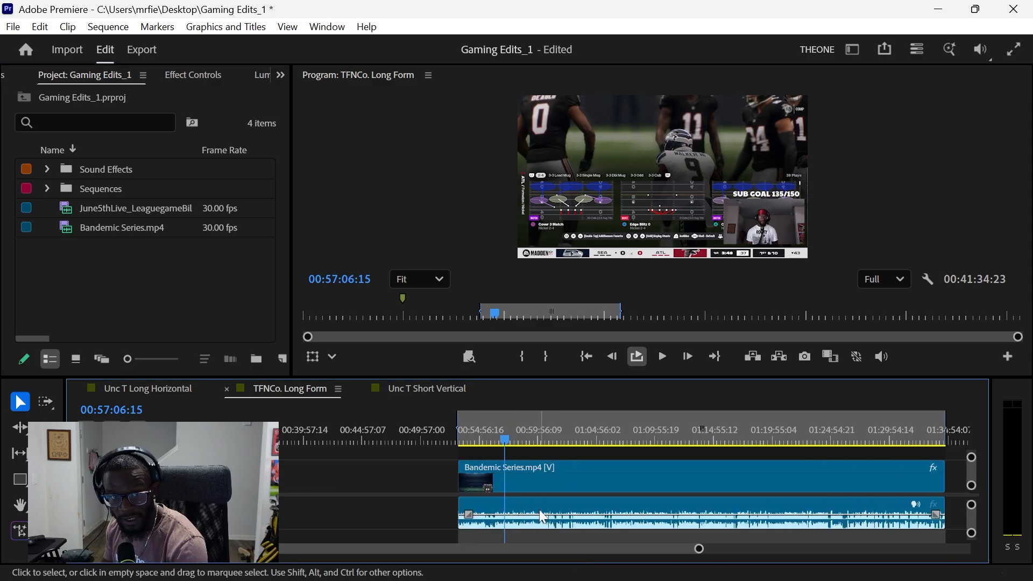
mouse_move(503, 448)
left_mouse_down()
mouse_move(547, 443)
mouse_move(512, 450)
left_mouse_up()
left_click_drag(700, 551, 529, 549)
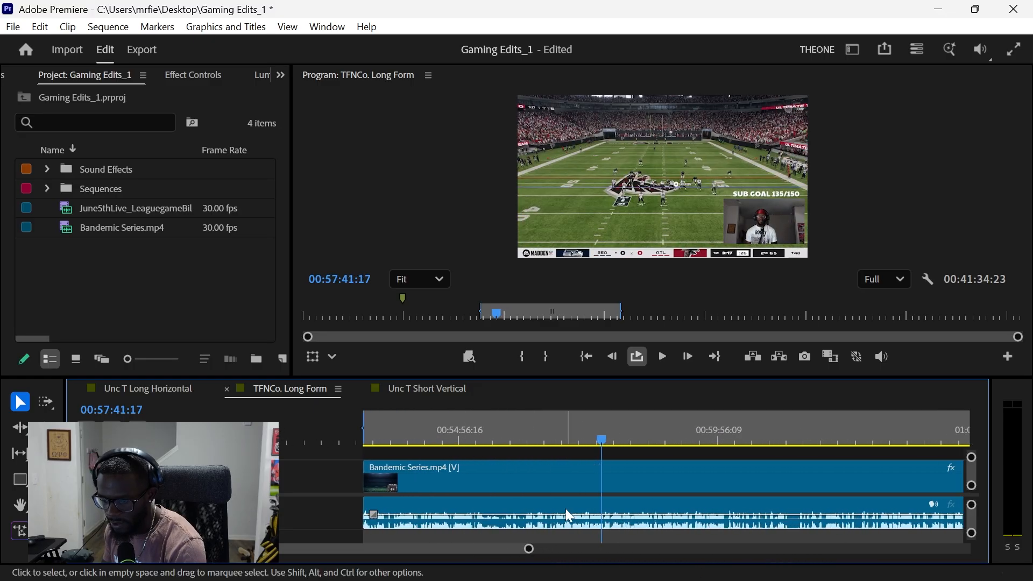
left_click(383, 435)
left_click_drag(383, 435, 553, 444)
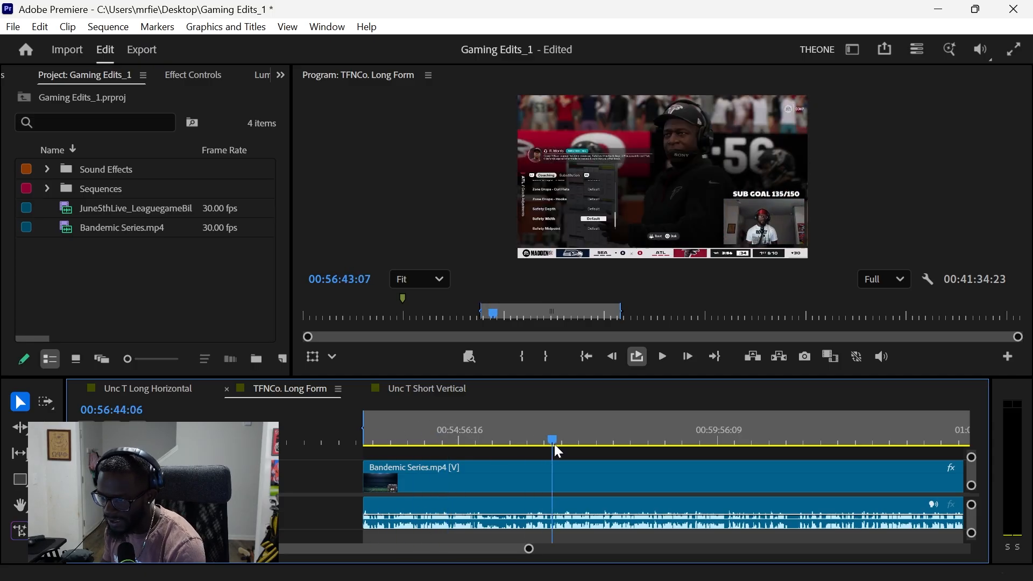
left_click_drag(529, 548, 433, 548)
left_click_drag(555, 441, 600, 451)
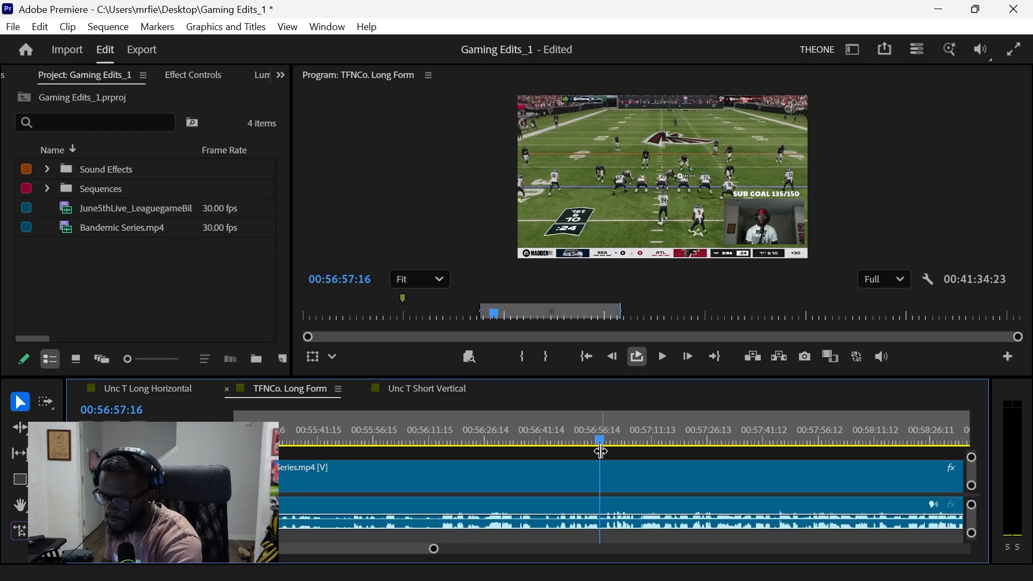
left_click(599, 470)
key("ctrl+k")
key("space")
key("space")
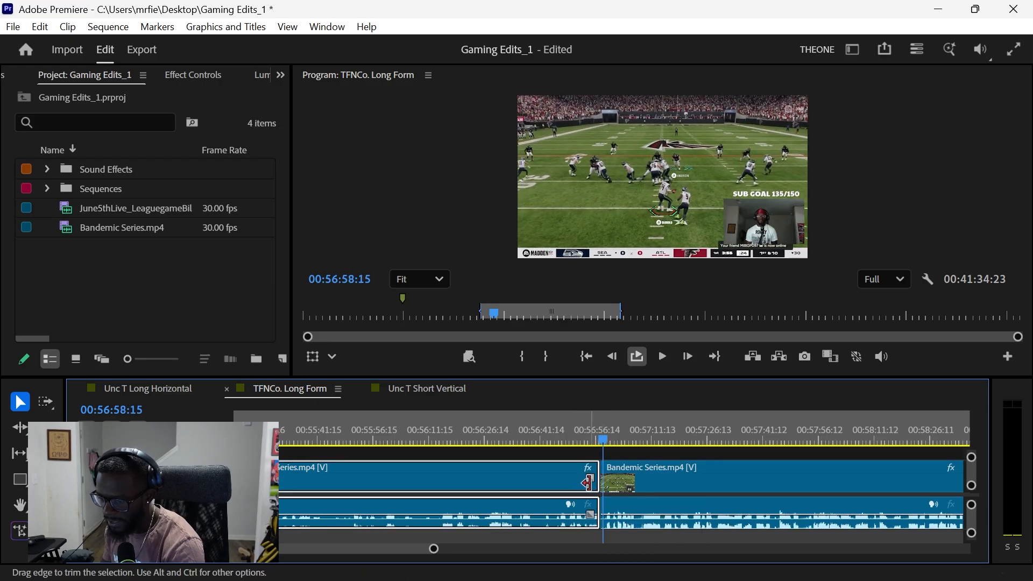
Step: Trim the earlier clip's end back to about 00:56:17 and set the sequence In point at the start of the first play's clip
left_click_drag(586, 483, 450, 483)
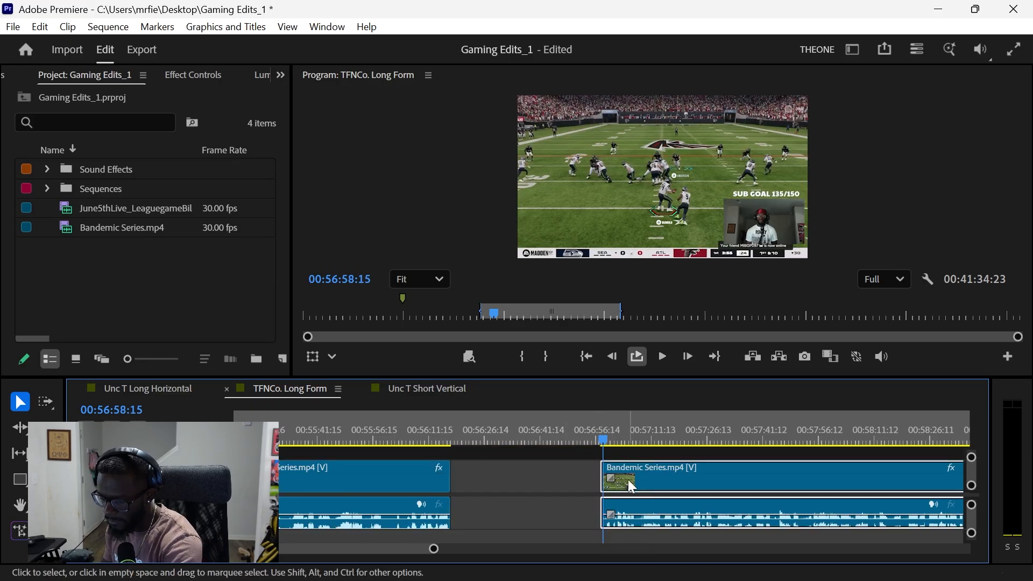
key("Up")
key("i")
key("space")
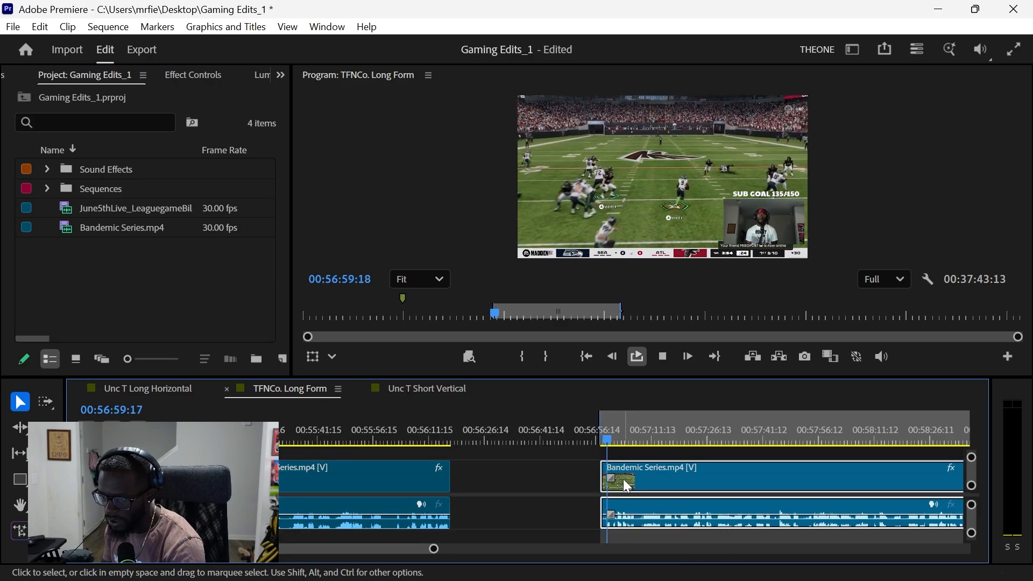
key("space")
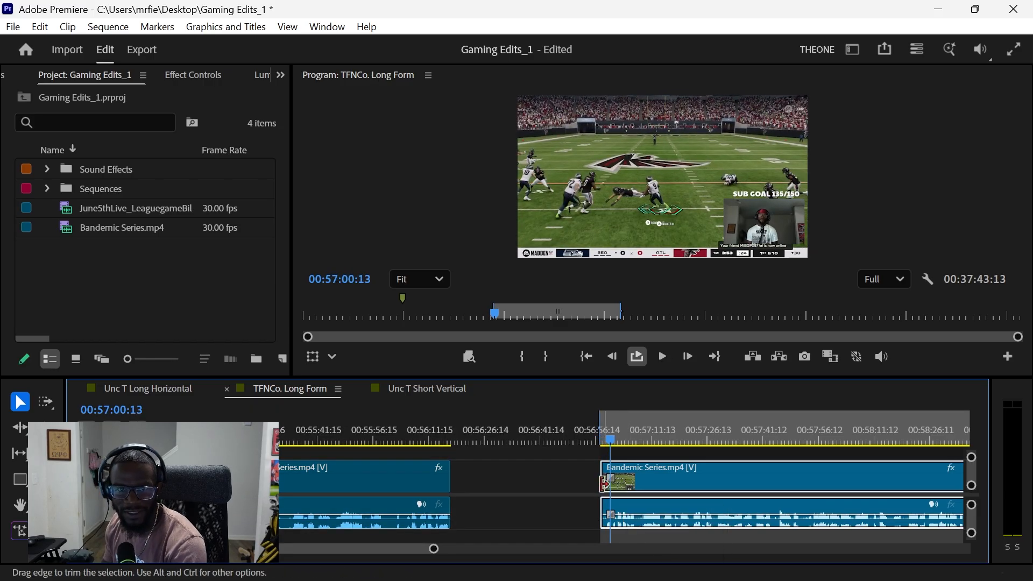
Step: Review the first play from its start and split the clip where the play ends, at 00:57:03:12
left_click_drag(541, 443, 591, 439)
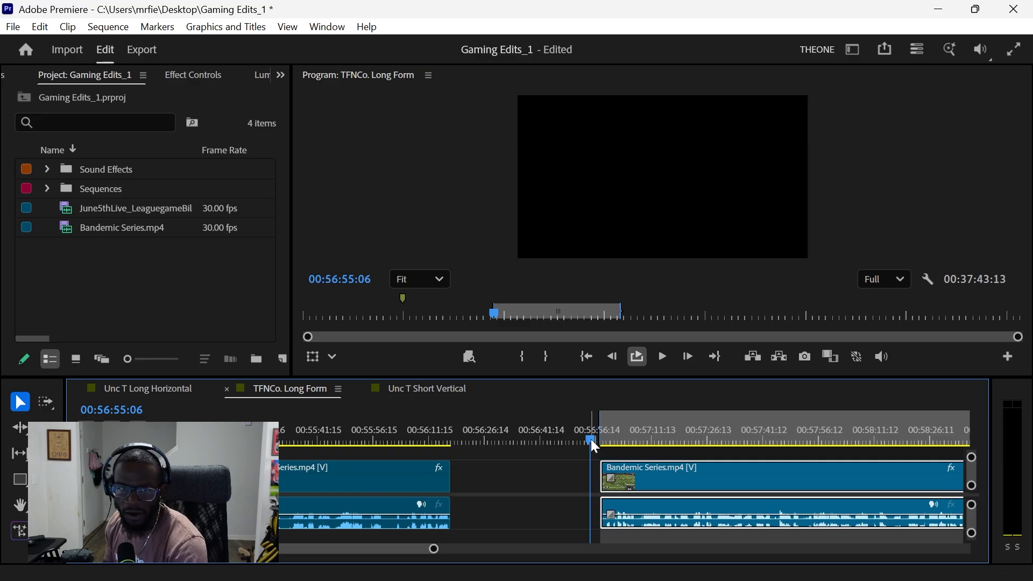
key("Down")
key("space")
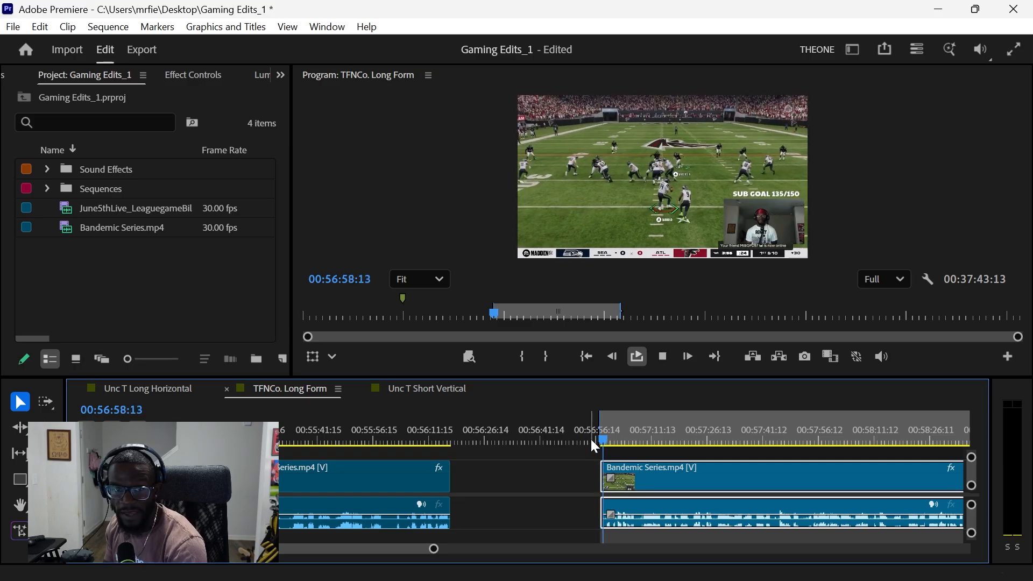
left_click_drag(432, 548, 394, 548)
scroll(506, 542, "down", 3)
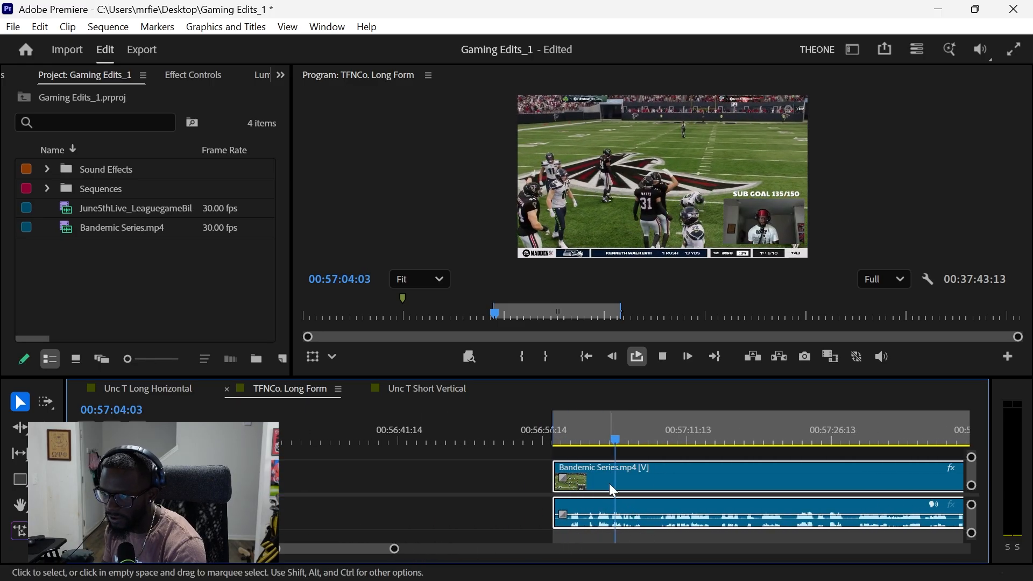
left_click(597, 440)
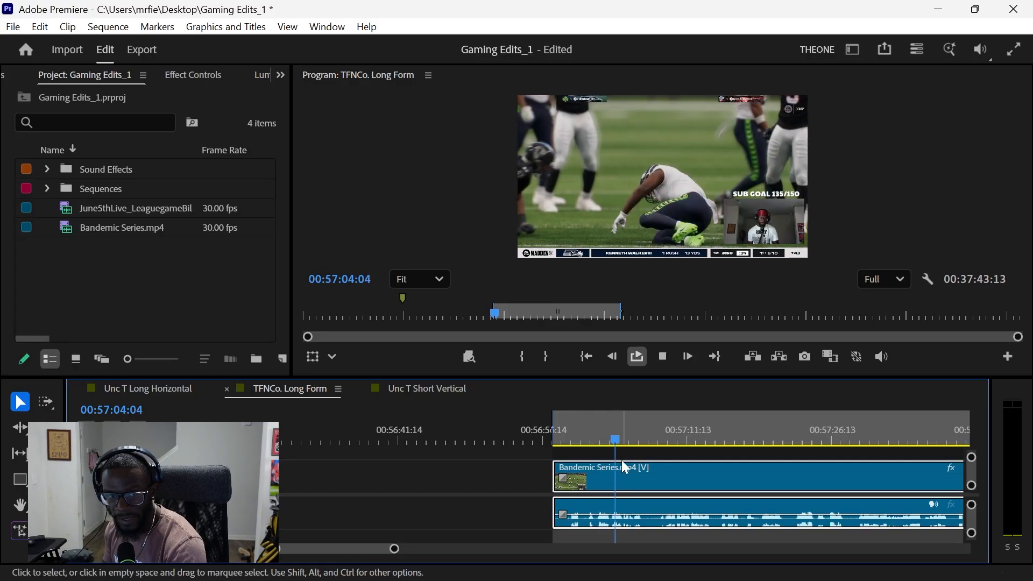
left_click(601, 440)
left_click_drag(601, 440, 614, 441)
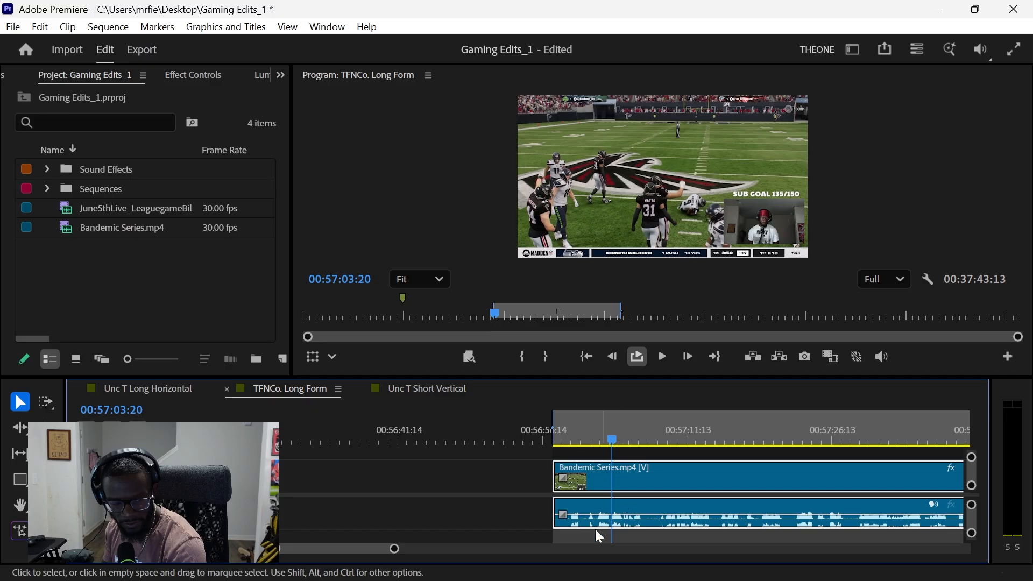
key("equal")
key("equal")
key("equal")
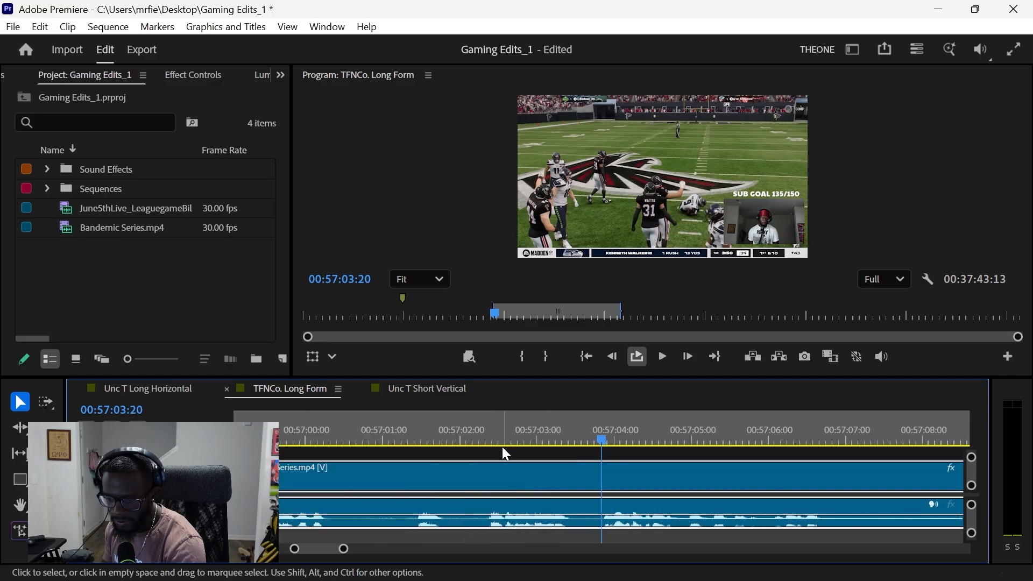
left_click_drag(520, 437, 578, 449)
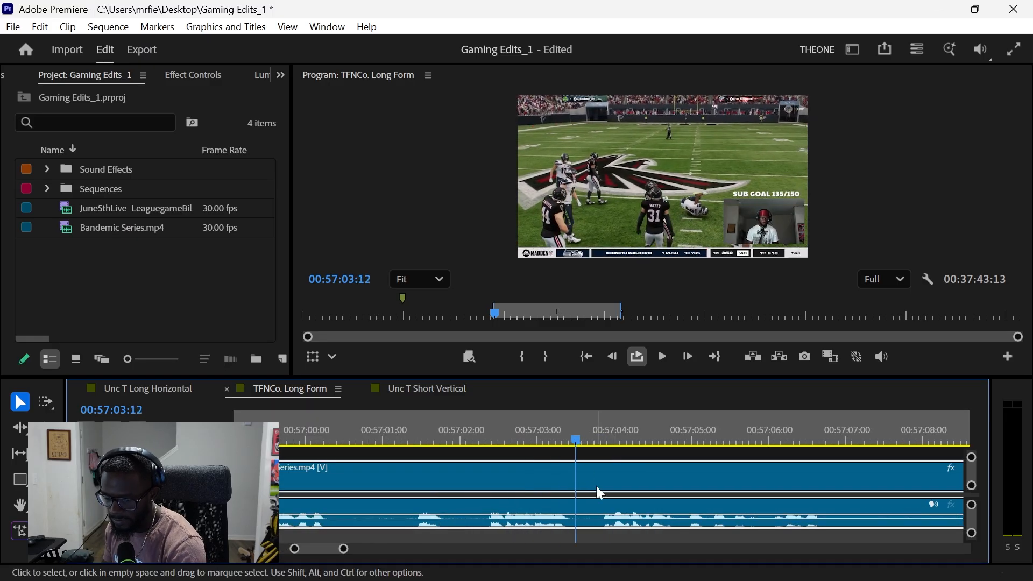
key("ctrl+k")
key("space")
Step: Remove the footage between the 00:57:03:12 cut and the second play's start at 00:57:46:01, closing the gap
left_click_drag(344, 549, 556, 527)
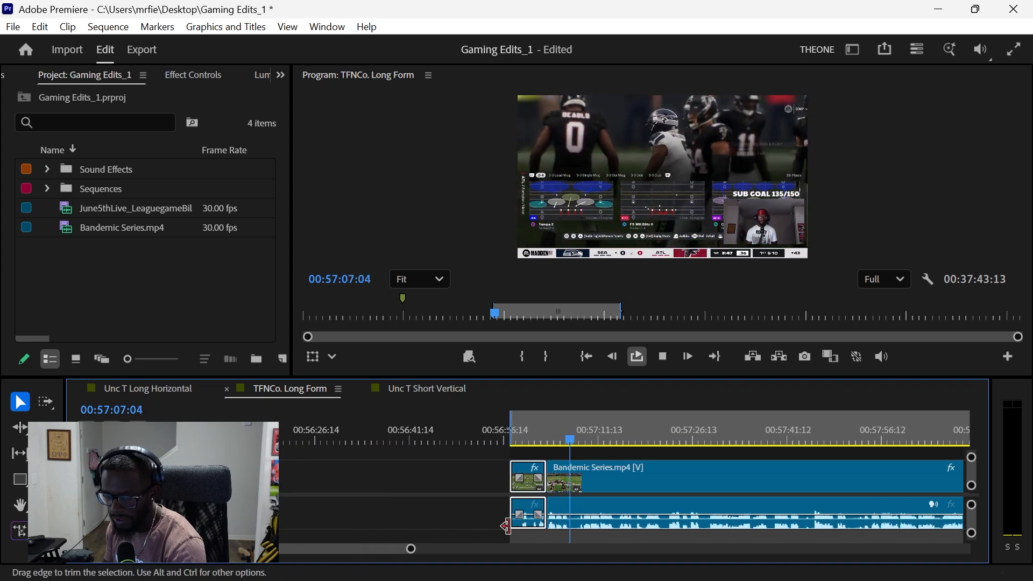
left_click_drag(584, 449, 684, 450)
key("space")
scroll(535, 467, "down", 3)
left_click_drag(600, 444, 754, 429)
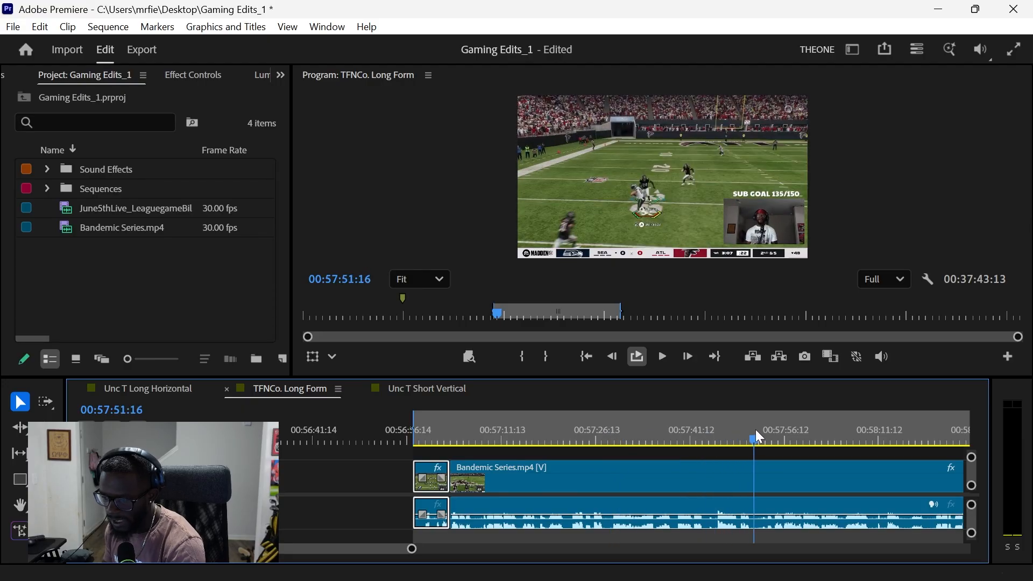
left_click_drag(755, 430, 722, 441)
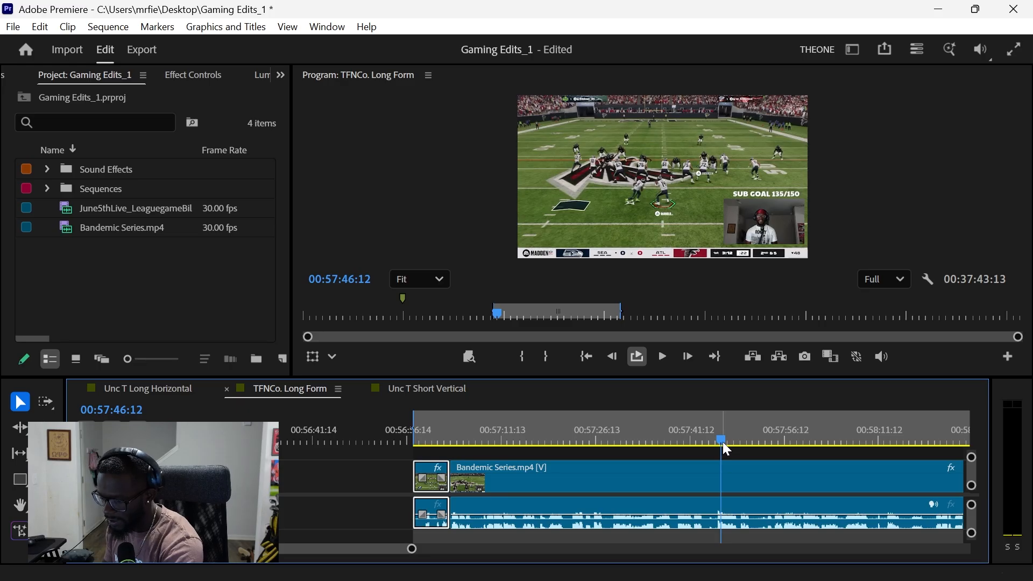
key("Left")
key("Left")
key("Left")
key("Left")
key("Left")
key("Left")
key("Left")
key("Left")
key("Left")
key("Left")
key("Left")
key("Left")
key("Left")
key("Left")
key("Left")
key("Left")
key("Left")
key("Left")
key("Left")
key("Left")
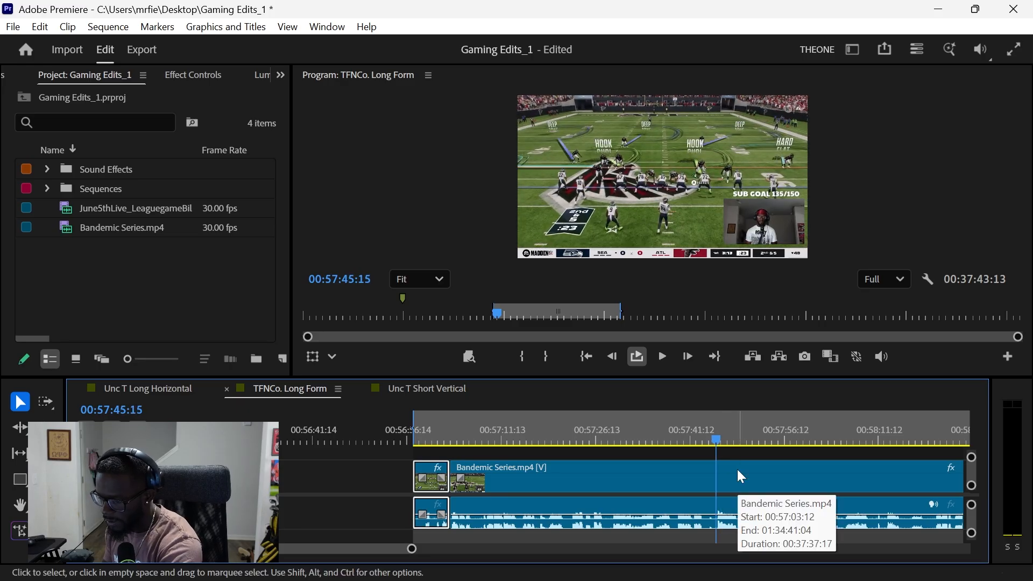
key("Right")
key("Right")
key("Right")
key("Right")
key("Right")
key("Right")
key("Right")
key("Right")
key("Left")
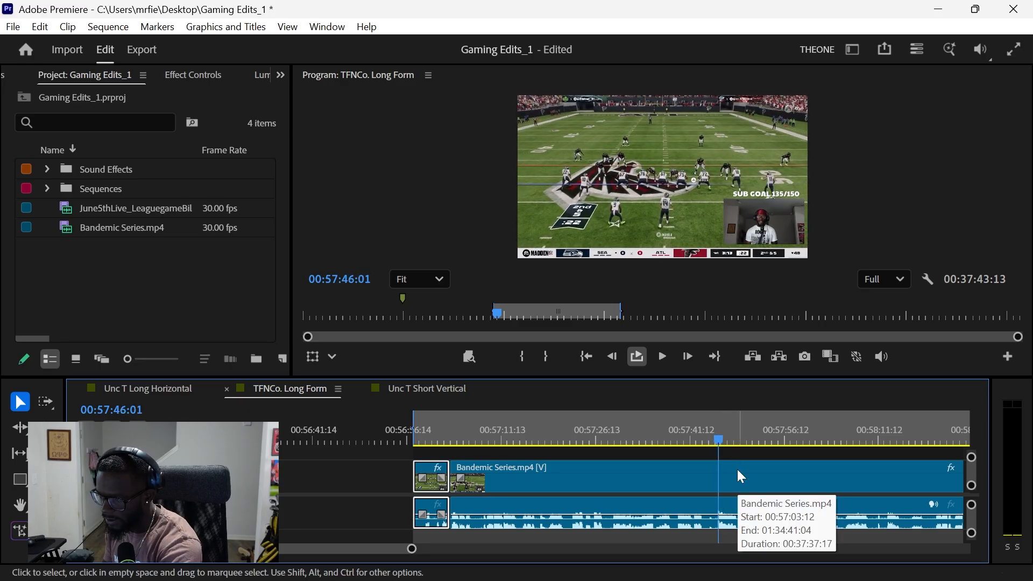
left_click(741, 476)
key("Up")
Step: Review the second play and split the clip where the play ends, at 00:57:12:04
key("space")
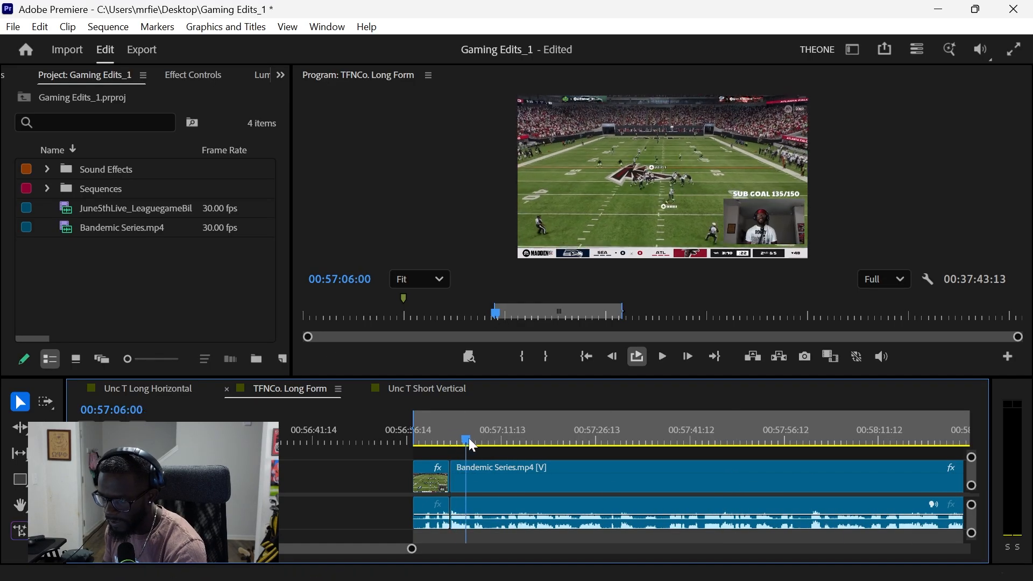
key("space")
key("space")
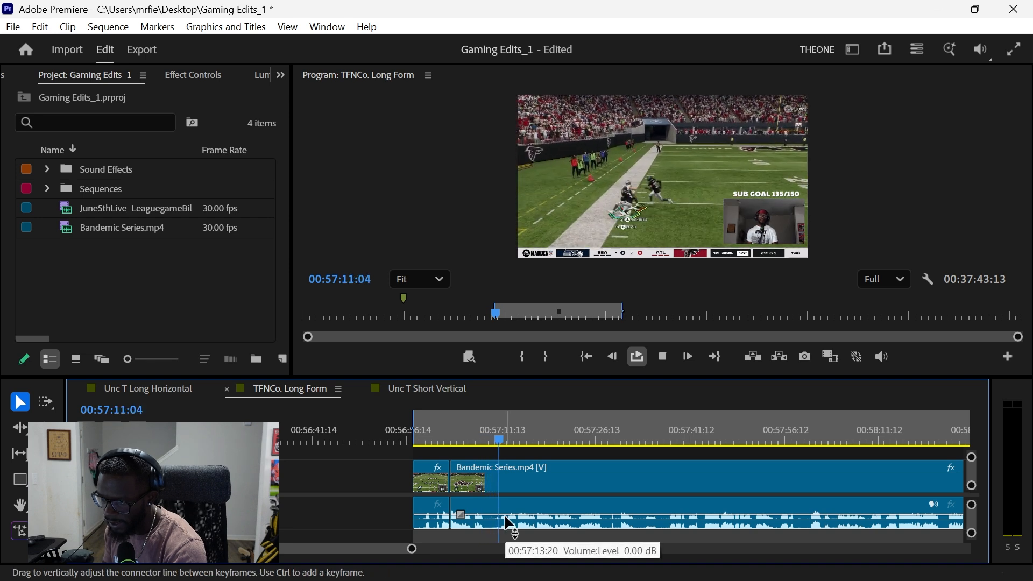
key("space")
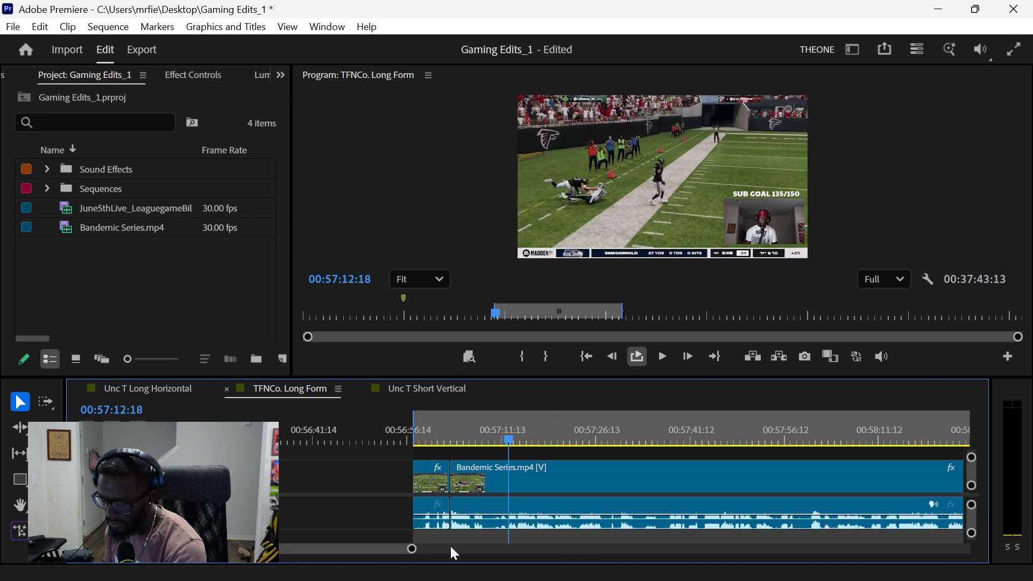
left_click_drag(414, 549, 396, 548)
left_click(597, 439)
key("space")
key("space")
key("=")
key("=")
key("=")
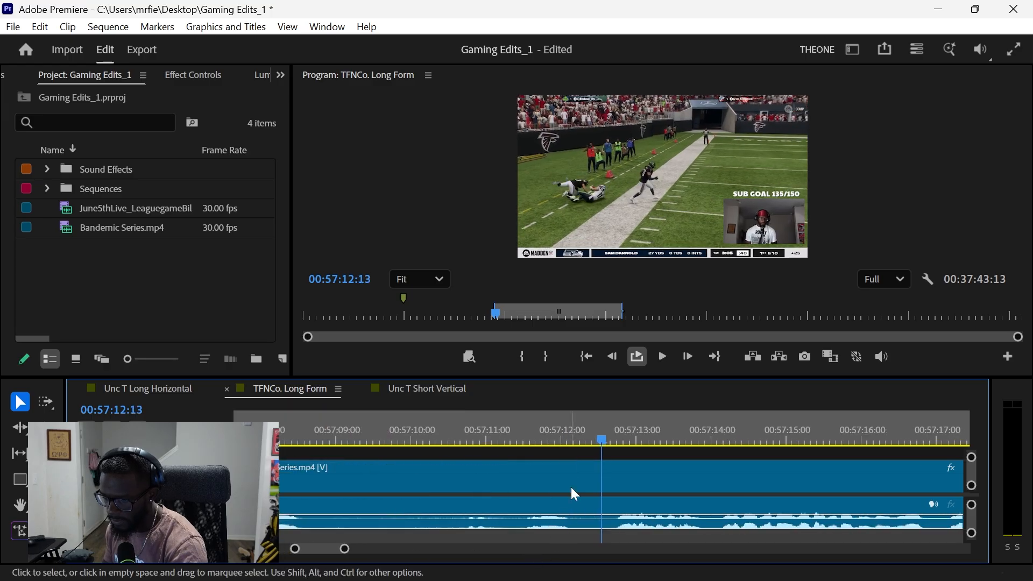
left_click(563, 437)
key("Right")
key("Right")
key("Right")
key("Right")
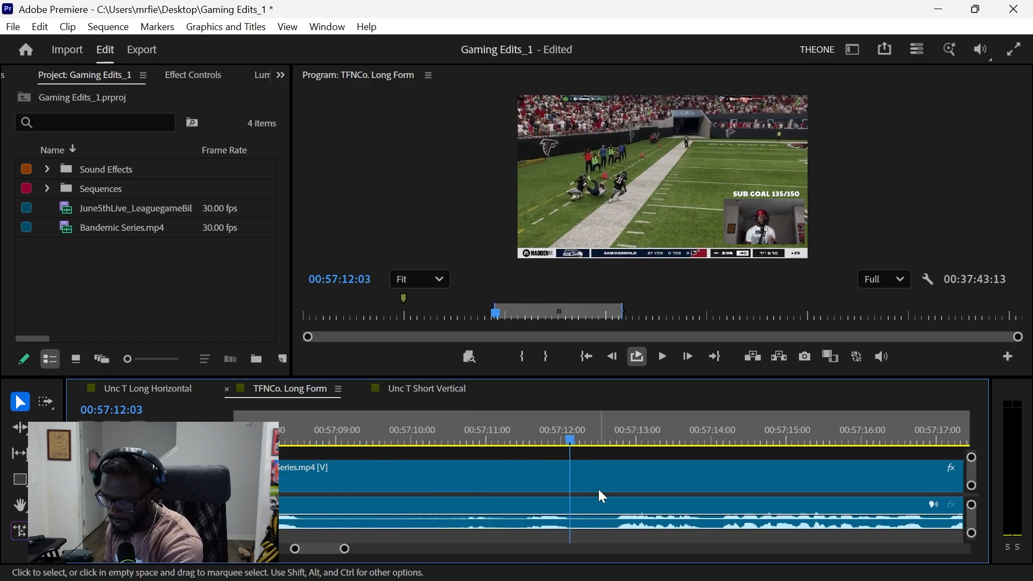
key("ctrl+k")
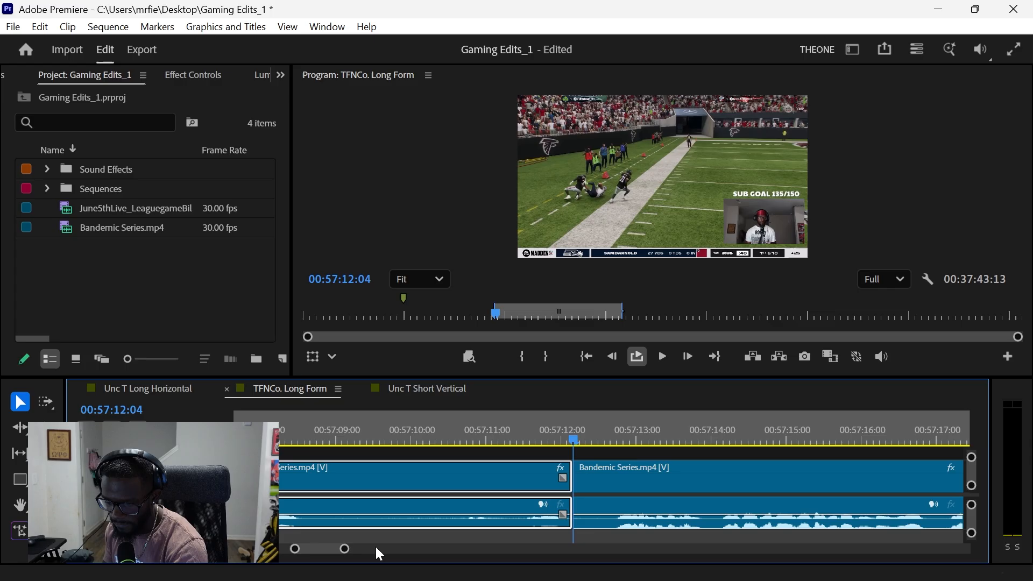
Step: Save the project and add a marker to the second play's clip at 00:57:08:09
left_click_drag(345, 548, 425, 554)
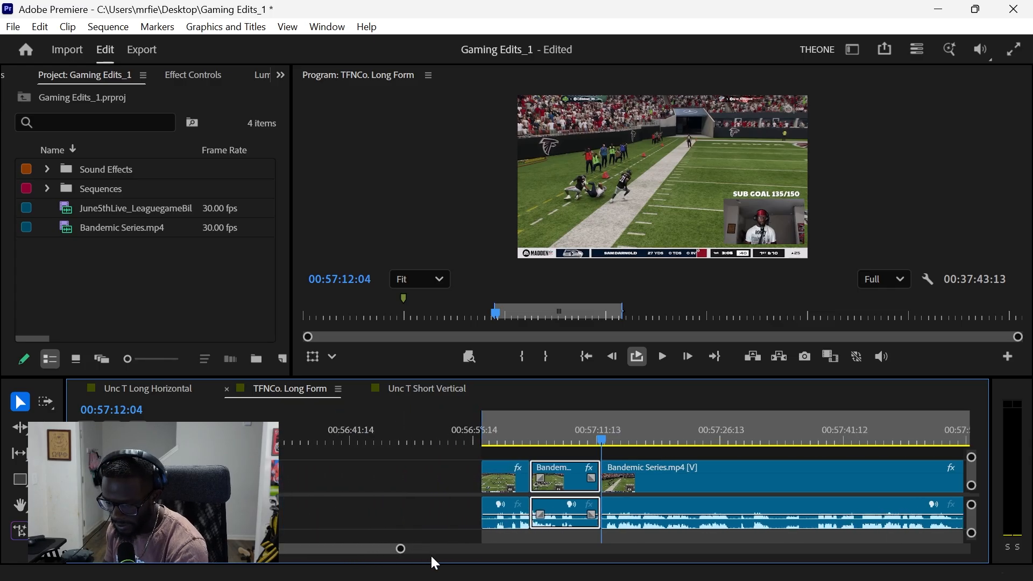
key("ctrl+s")
left_click_drag(399, 551, 365, 549)
mouse_move(492, 426)
left_mouse_down()
mouse_move(457, 425)
mouse_move(488, 419)
left_mouse_up()
key("space")
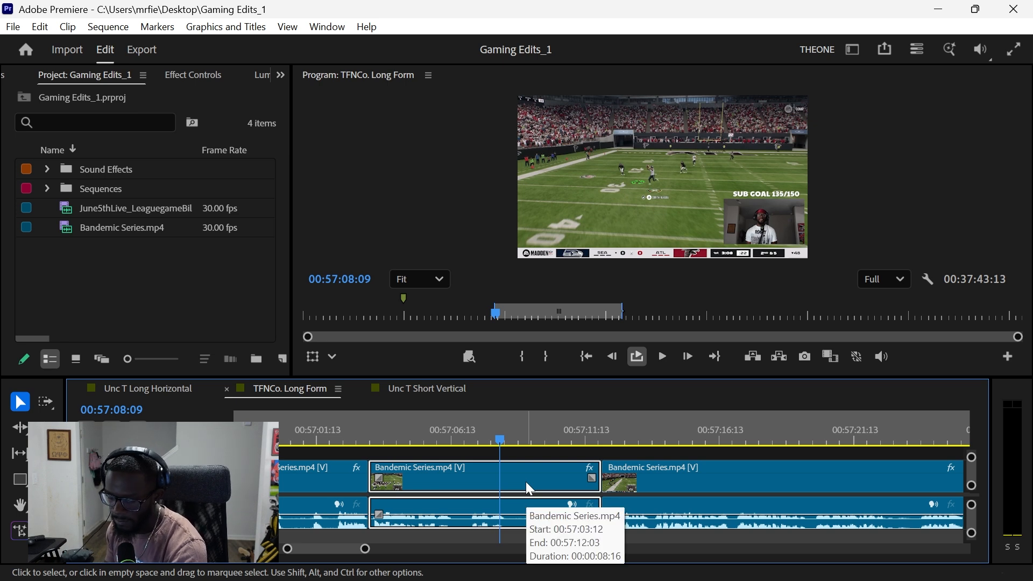
key("m")
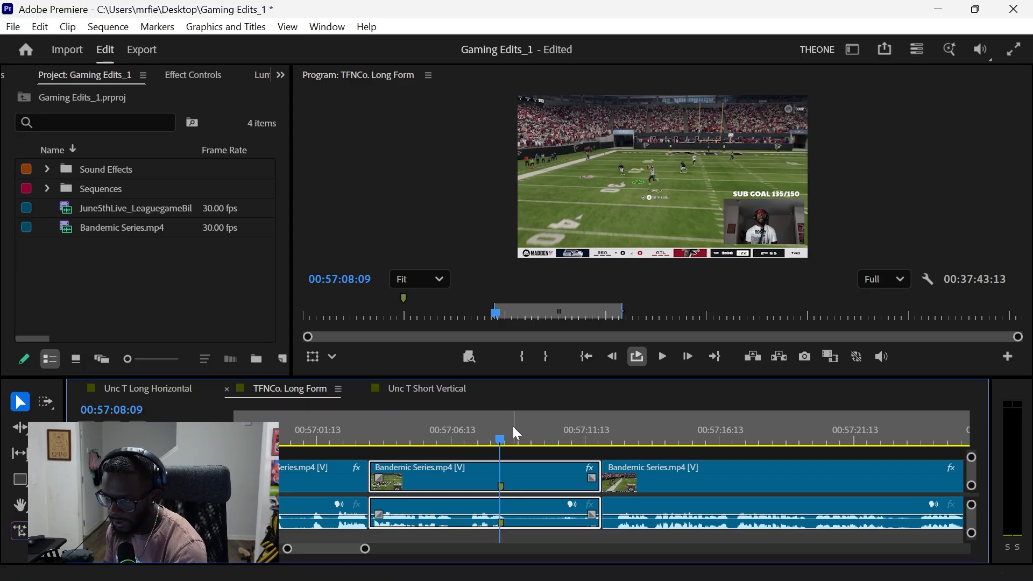
Step: Find the third play's start at about 00:57:23 and remove the footage between the 00:57:12:04 cut and that point, closing the gap
key("space")
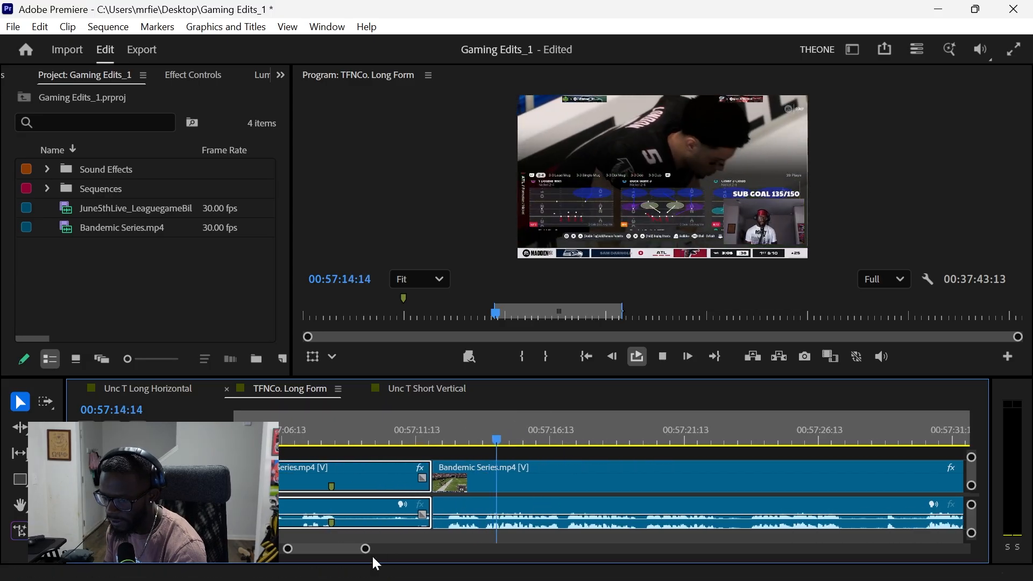
left_click_drag(365, 548, 403, 548)
left_click_drag(543, 439, 908, 474)
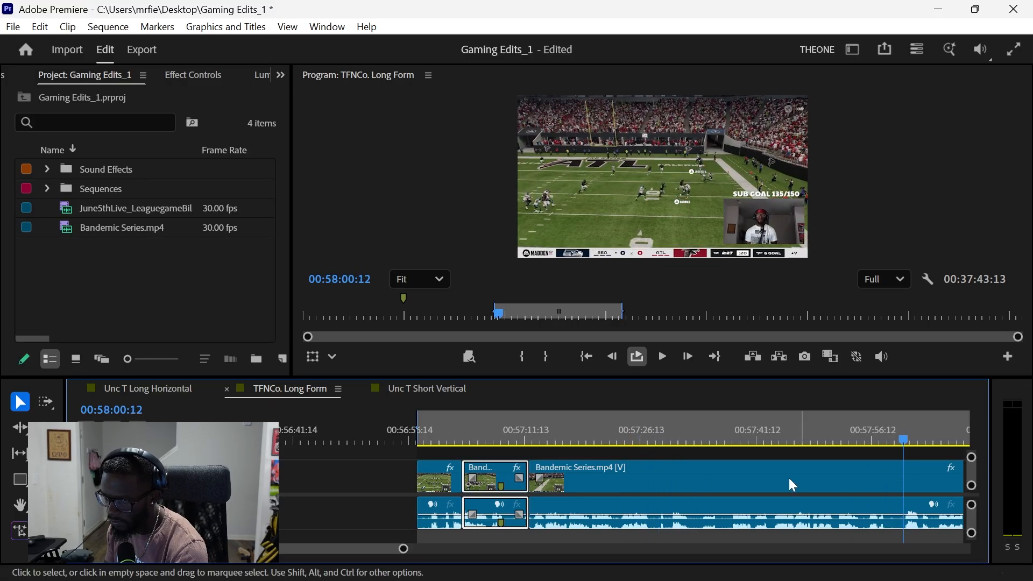
scroll(827, 478, "down", 4)
left_click_drag(715, 438, 864, 448)
scroll(699, 474, "down", 4)
scroll(619, 462, "down", 2)
left_click_drag(618, 437, 437, 430)
scroll(524, 461, "up", 4)
left_click_drag(415, 548, 455, 550)
left_click_drag(430, 430, 455, 441)
left_click_drag(446, 549, 387, 549)
left_click_drag(591, 442, 618, 449)
left_click(640, 487)
key("Right")
key("Right")
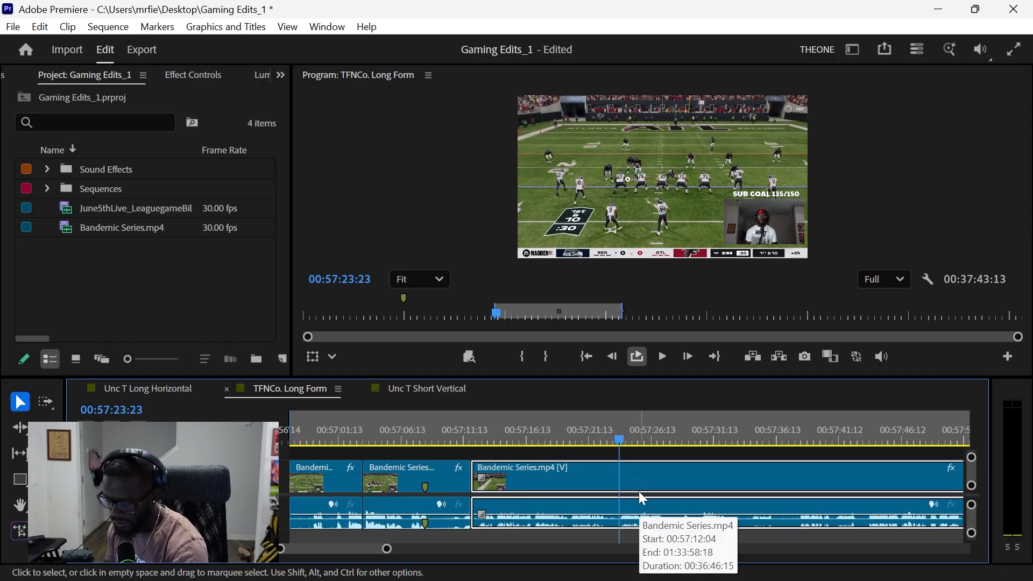
key("=")
key("=")
mouse_move(603, 445)
left_mouse_down()
mouse_move(662, 446)
mouse_move(600, 444)
left_mouse_up()
key("ctrl+k")
key("q")
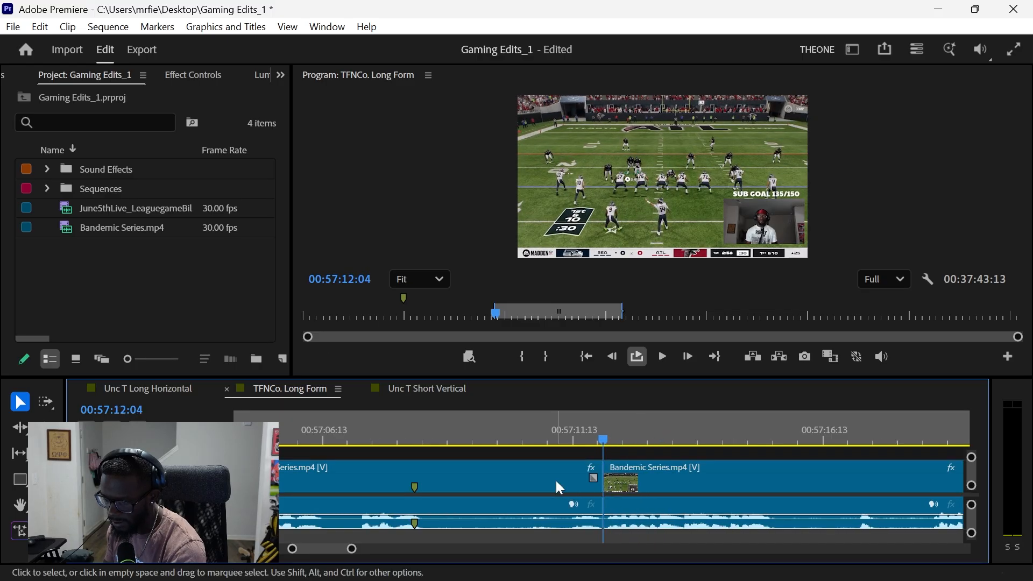
Step: Split the clip at the end of the third play, at 00:57:20:21, and add a marker to that play's clip at 00:57:16:17
key("space")
left_click_drag(351, 548, 392, 548)
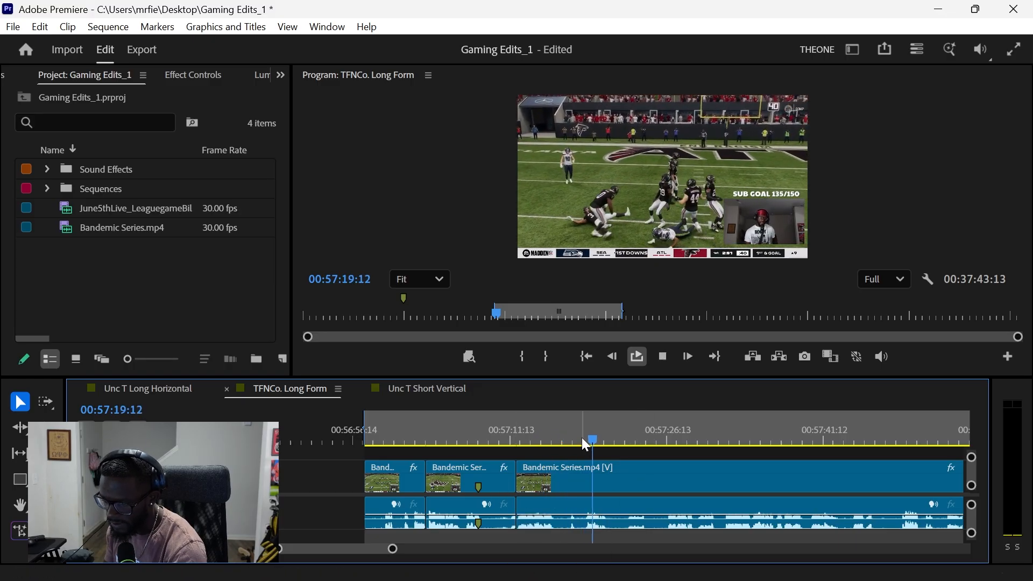
left_click(607, 438)
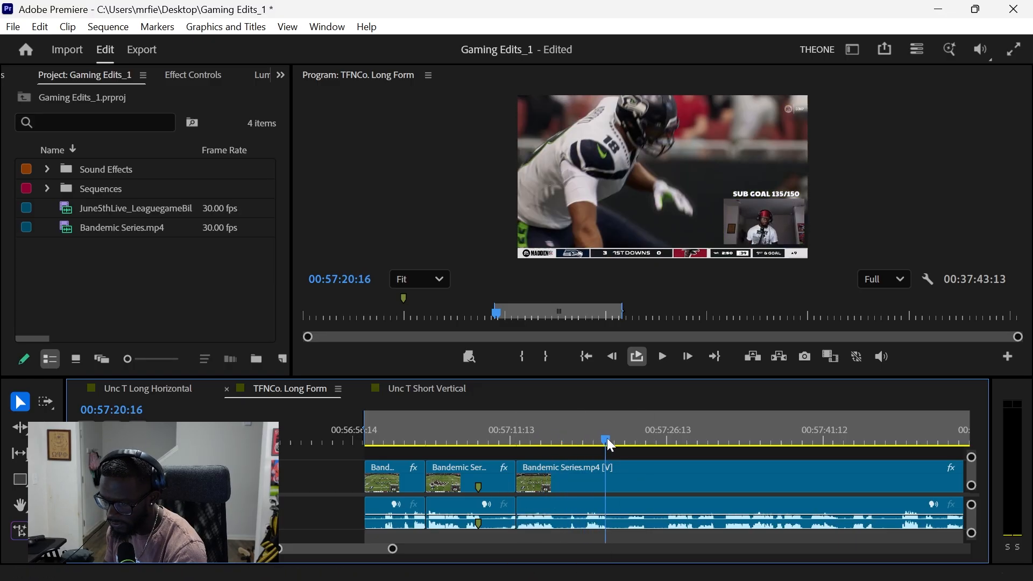
key("space")
left_click(626, 485)
key("ctrl+k")
mouse_move(573, 438)
left_mouse_down()
mouse_move(541, 441)
mouse_move(559, 441)
left_mouse_up()
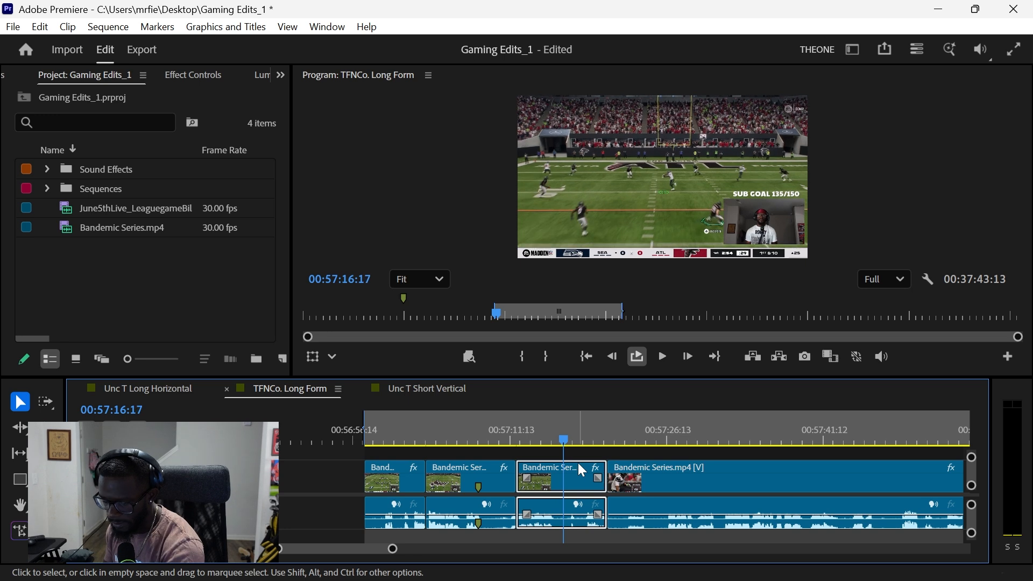
key("m")
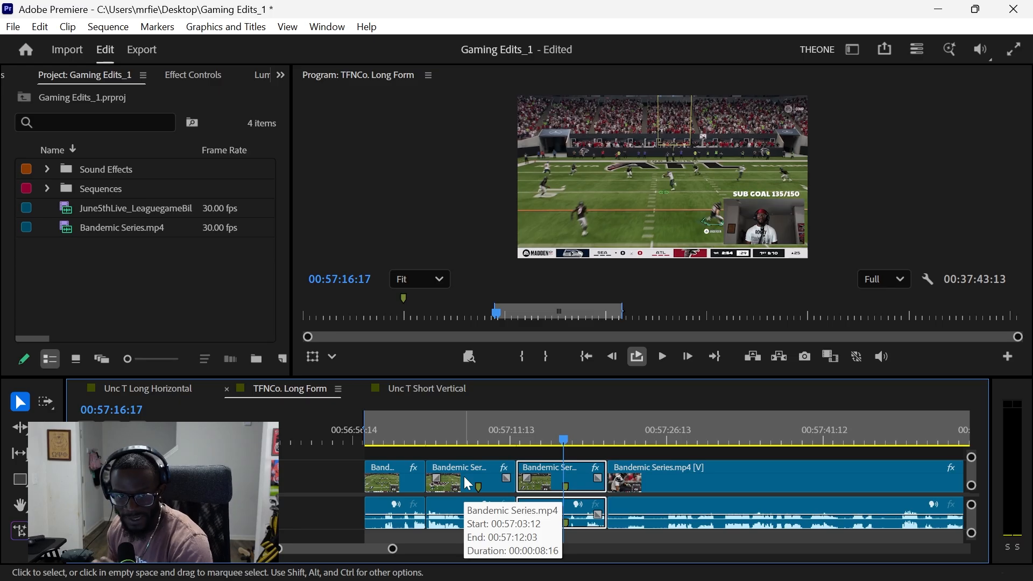
Step: Review the downtime after the third play and split the clip at 00:57:25:03
left_click_drag(596, 440, 602, 438)
key("space")
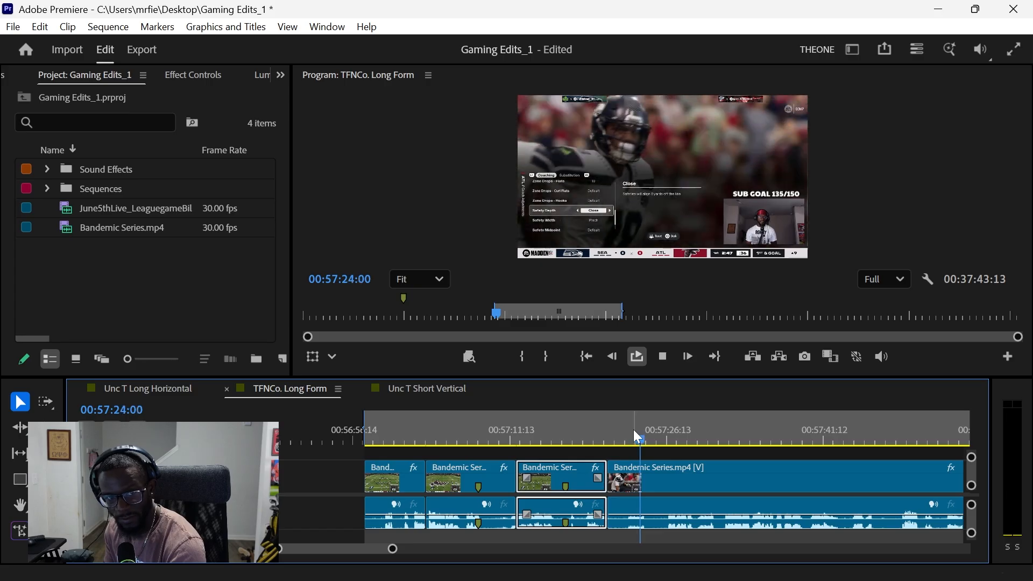
left_click(669, 439)
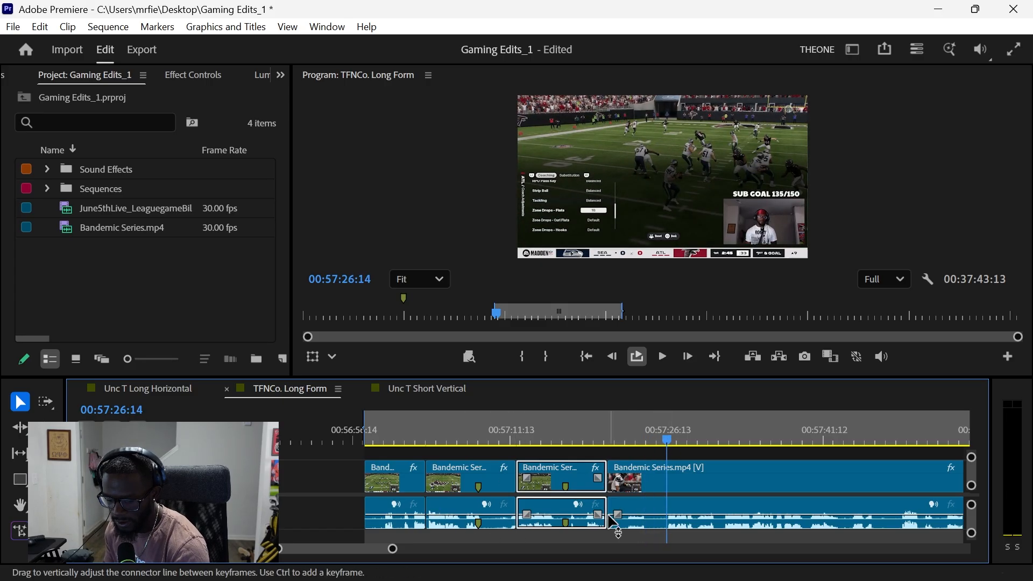
left_click(629, 432)
left_click_drag(631, 428, 651, 428)
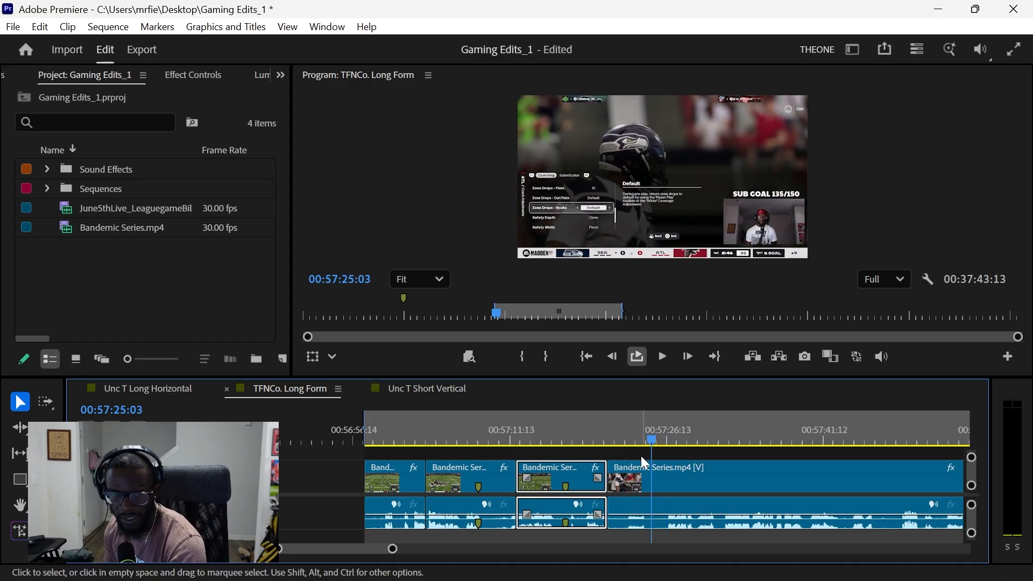
key("ctrl+k")
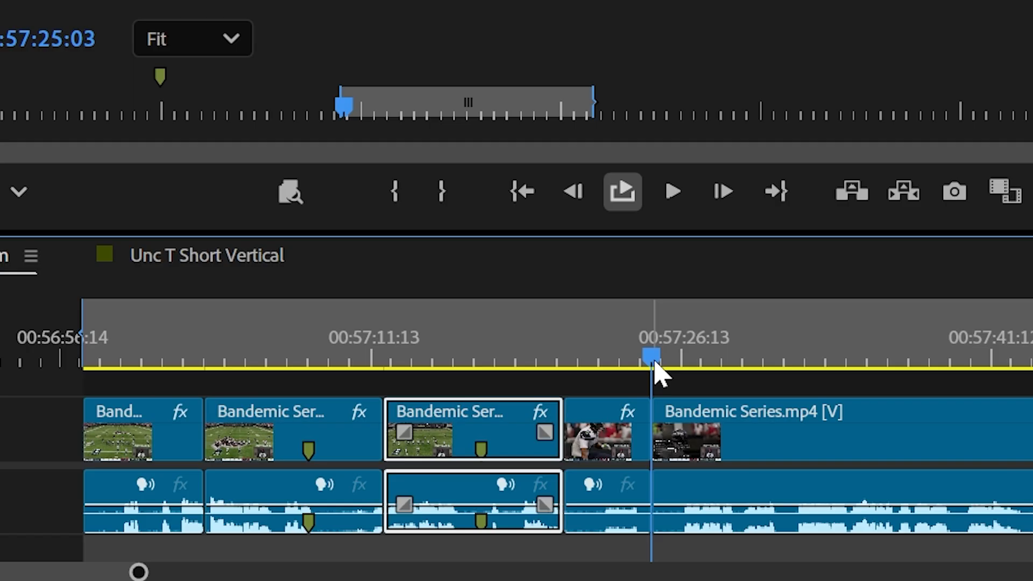
Step: Ripple delete the downtime segment between the cuts at 00:57:20:21 and 00:57:25:03
left_click_drag(653, 442, 691, 443)
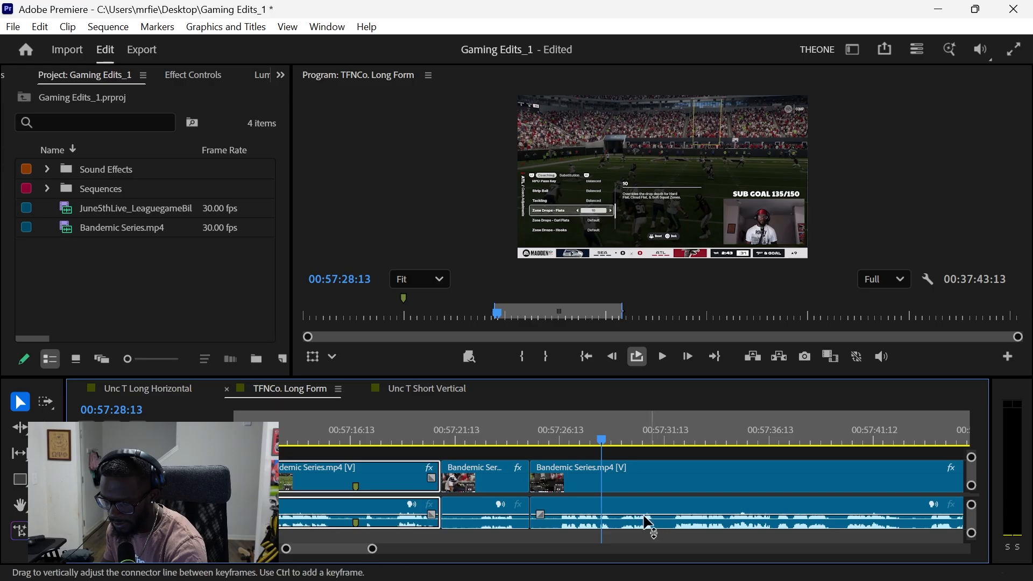
key("=")
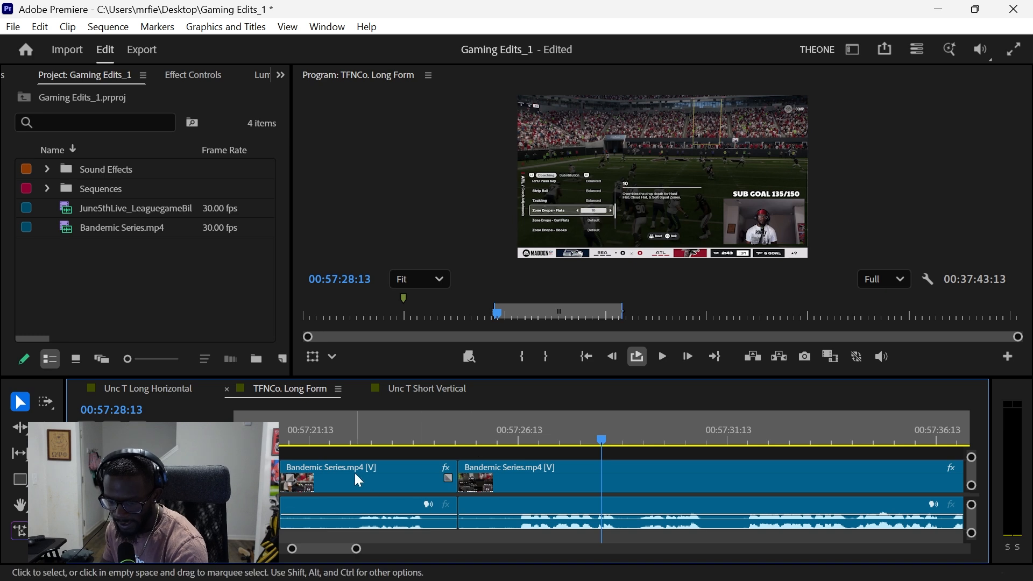
left_click(403, 472)
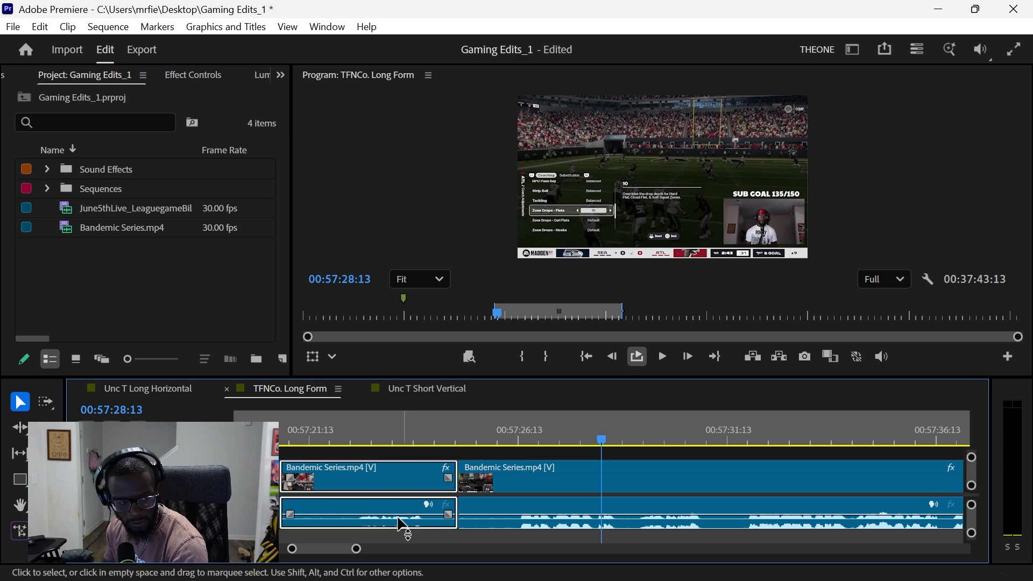
scroll(463, 534, "up", 3)
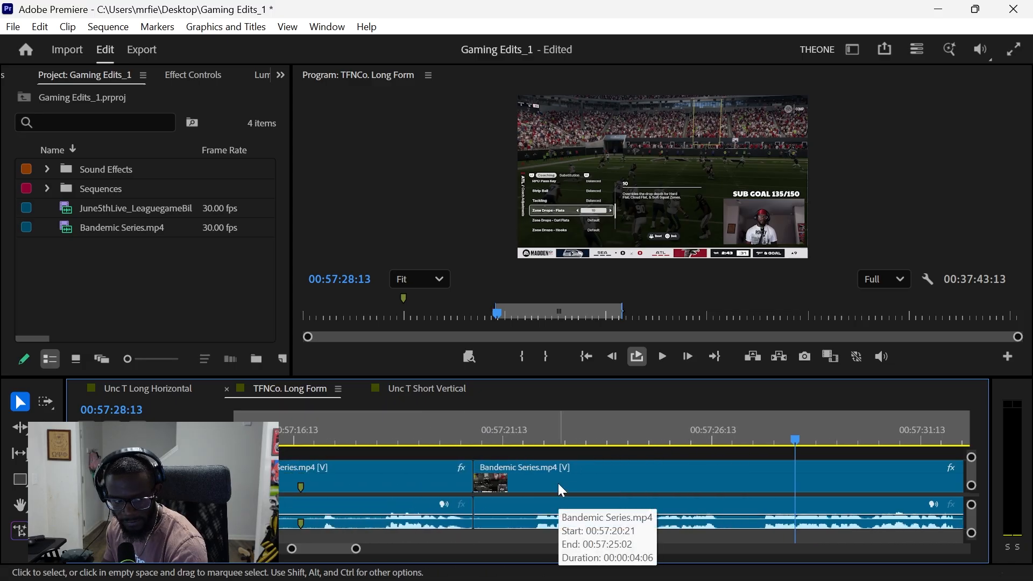
key("shift+Delete")
key("Up")
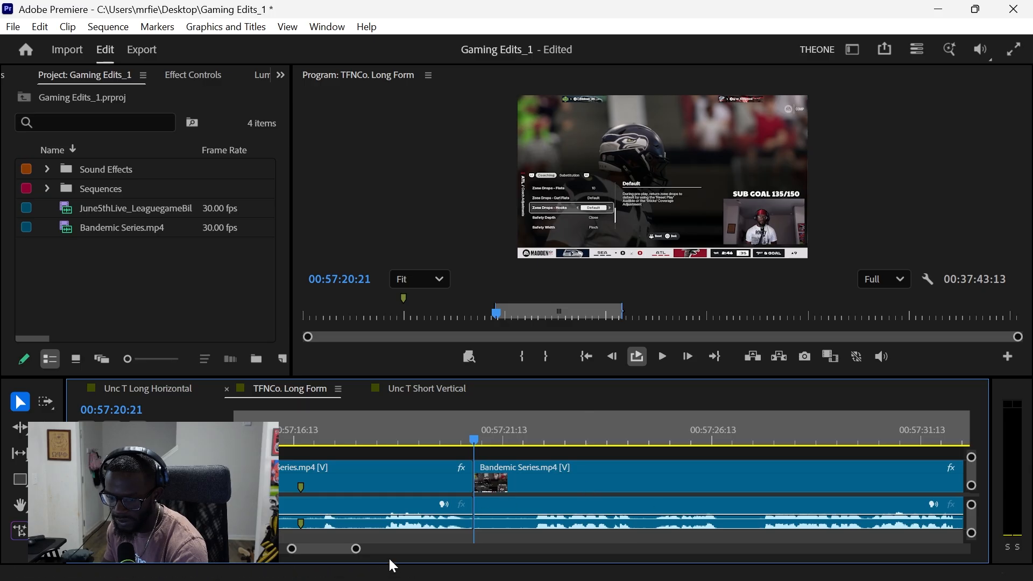
Step: Remove the footage between the 00:57:20:21 cut and the fourth play's start at about 00:57:43:11, closing the gap
left_click_drag(356, 550, 425, 549)
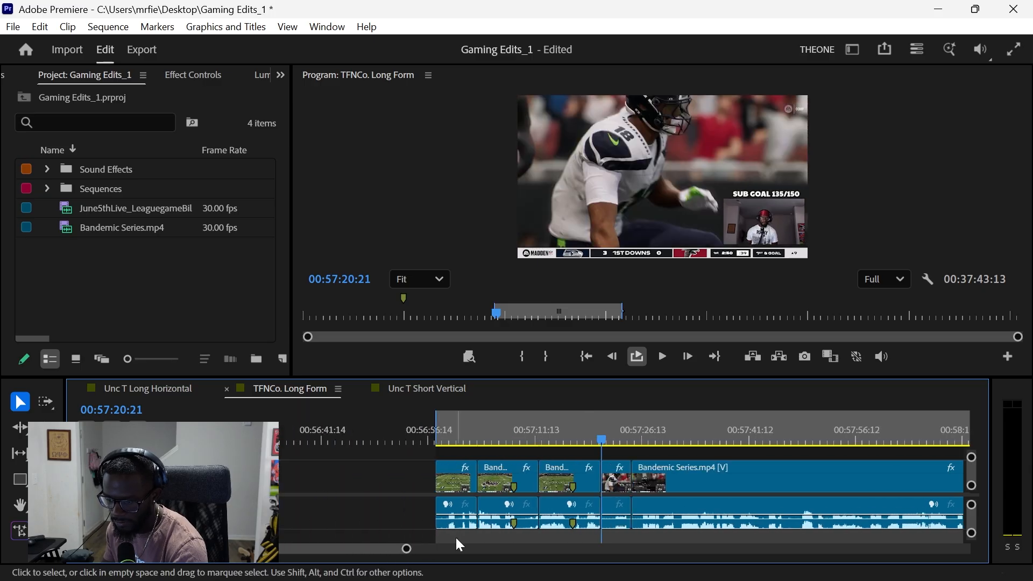
scroll(556, 486, "down", 2)
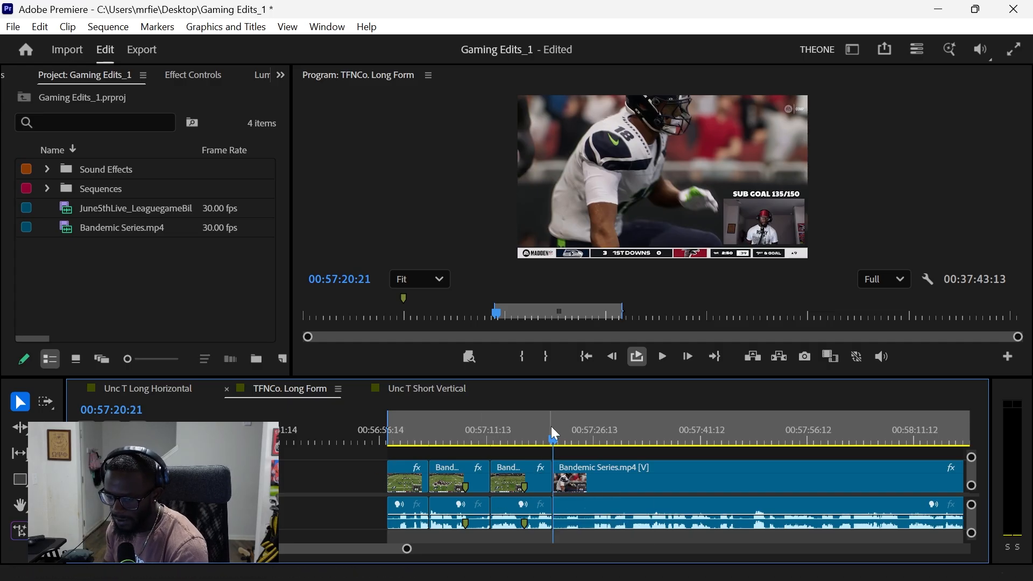
left_click_drag(559, 435, 630, 423)
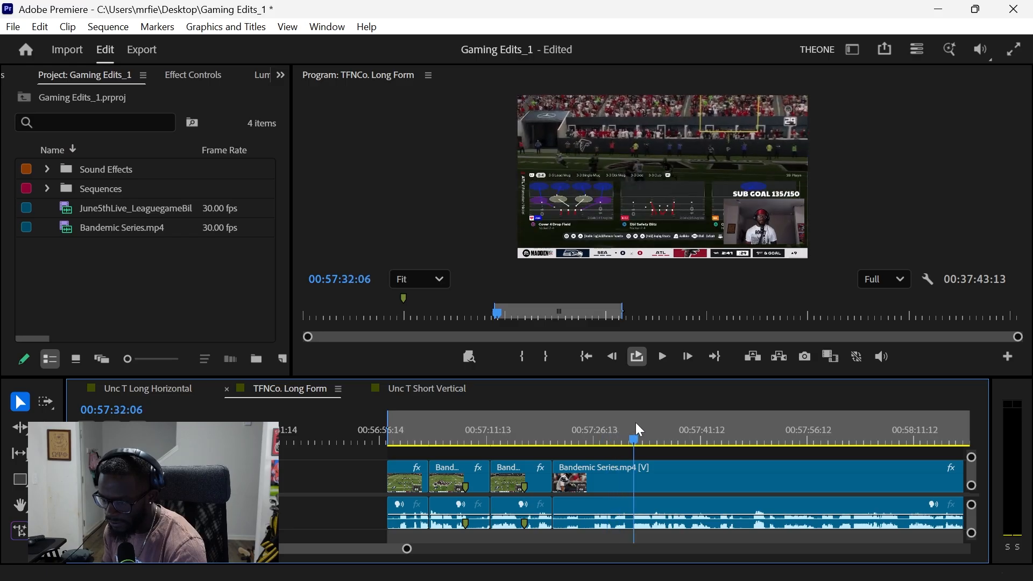
scroll(521, 494, "down", 3)
left_click_drag(484, 442, 548, 454)
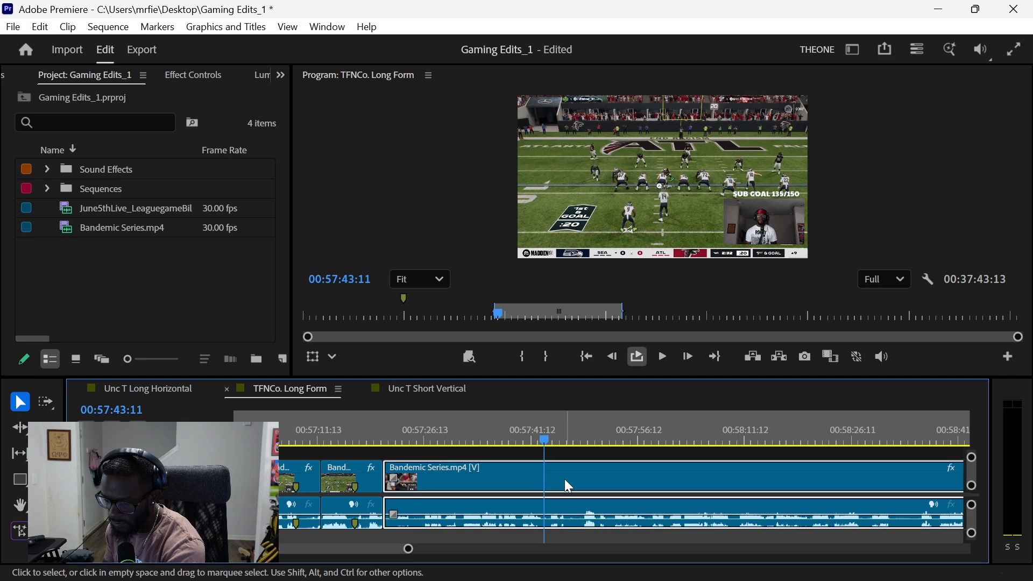
key("Up")
Step: Play the fourth play and split the clip where it ends, at 00:57:28:04
key("space")
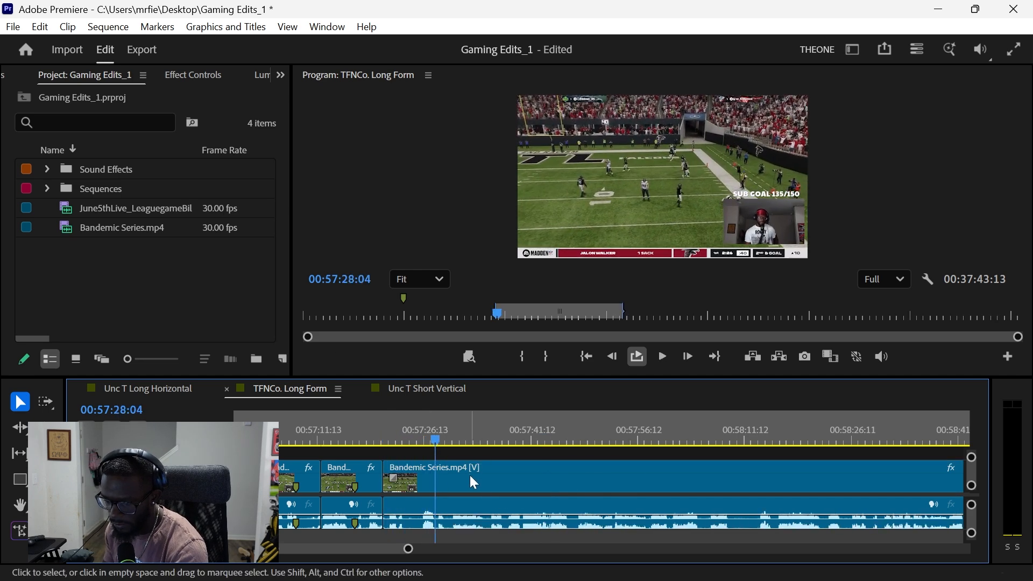
key("ctrl+k")
key("space")
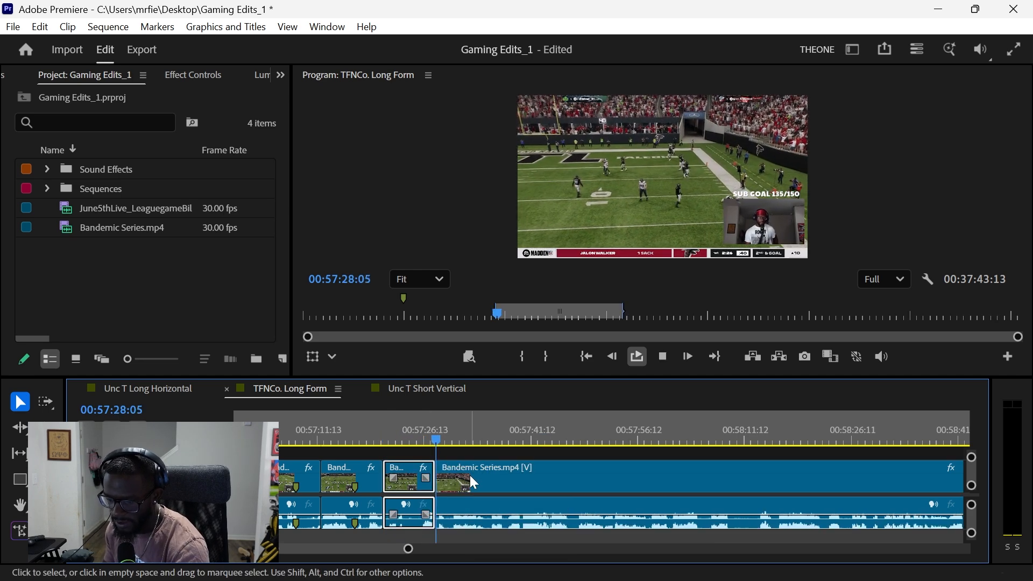
Step: Remove the footage between the 00:57:28:04 cut and the fifth play's start at 00:57:48:00, closing the gap
left_click_drag(463, 432, 445, 468)
mouse_move(494, 494)
left_mouse_down()
mouse_move(579, 502)
mouse_move(489, 502)
left_mouse_up()
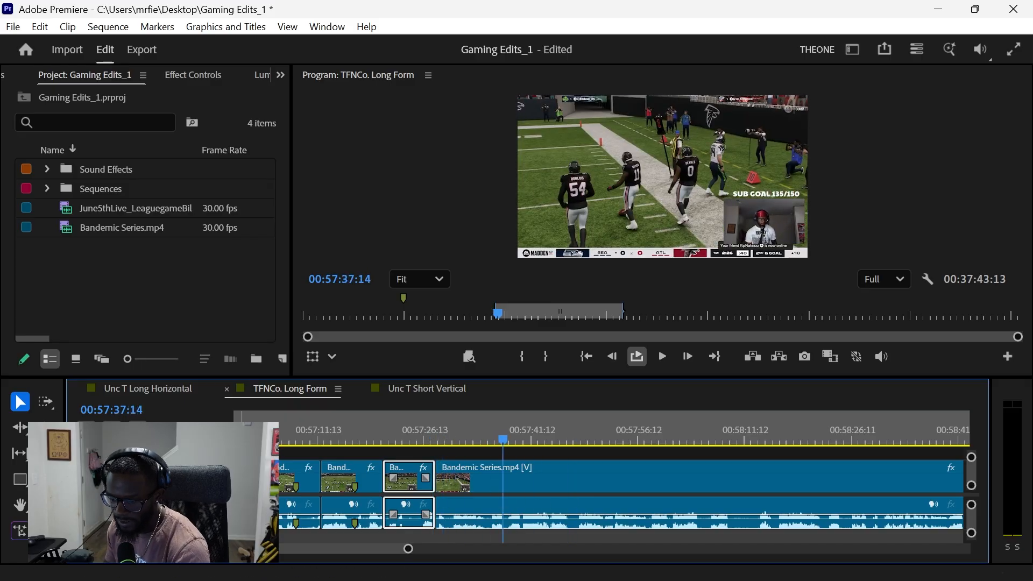
left_click_drag(503, 441, 579, 493)
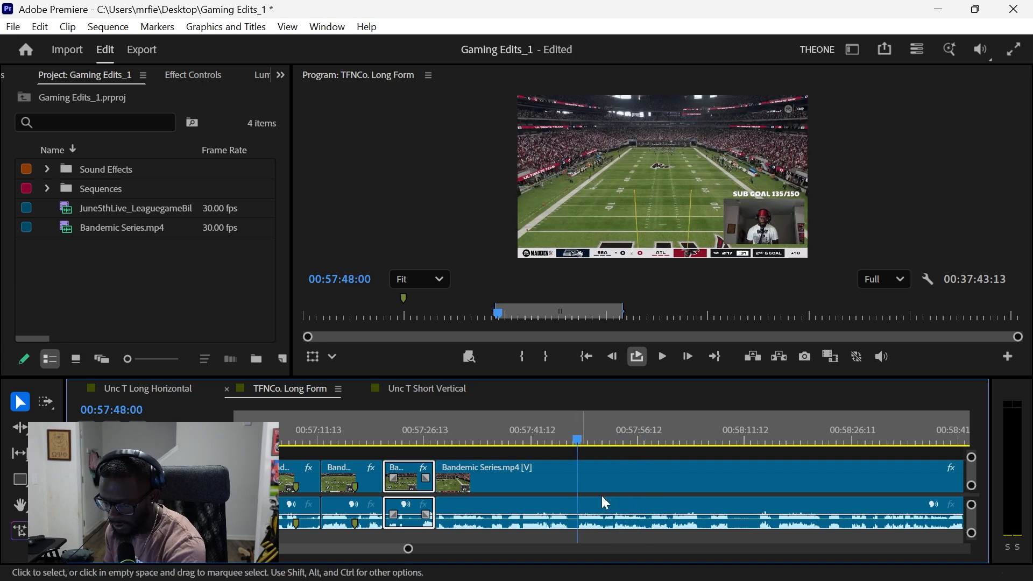
left_click(598, 483)
key("Up")
Step: Play the fifth play through its touchdown celebration and split the clip where it ends, at 00:57:45:14
left_click_drag(439, 444, 533, 444)
key("space")
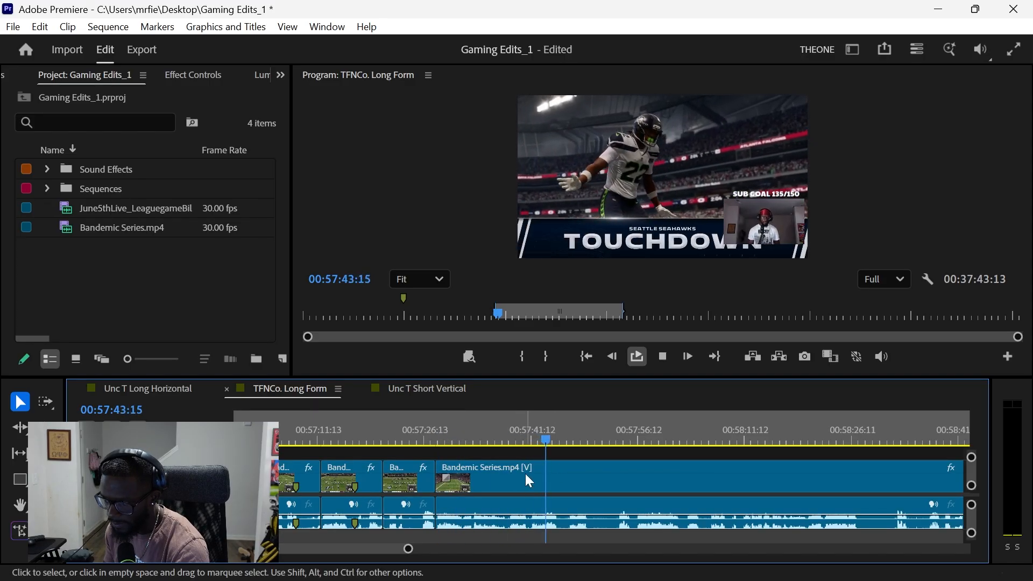
key("space")
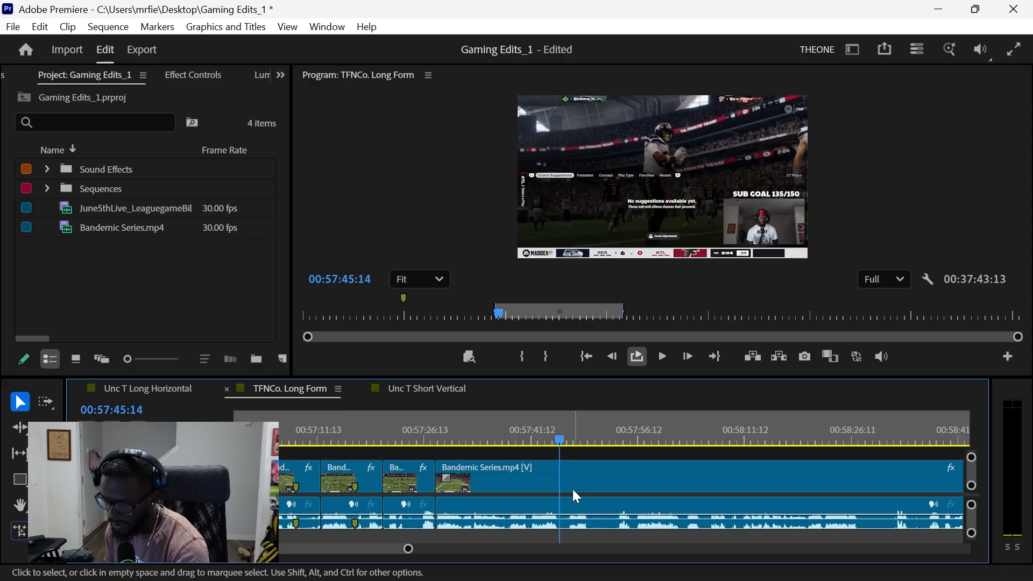
left_click(572, 488)
key("ctrl+k")
Step: Add a marker to the touchdown play's clip at 00:57:40:18 and save the project
left_click_drag(512, 432, 525, 437)
key("m")
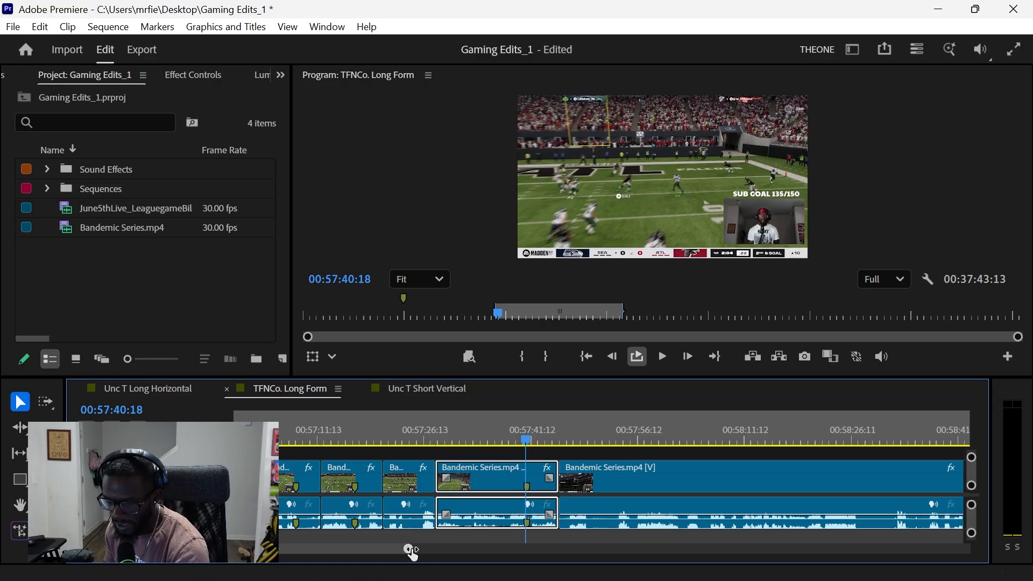
left_click_drag(410, 549, 441, 552)
key("ctrl+s")
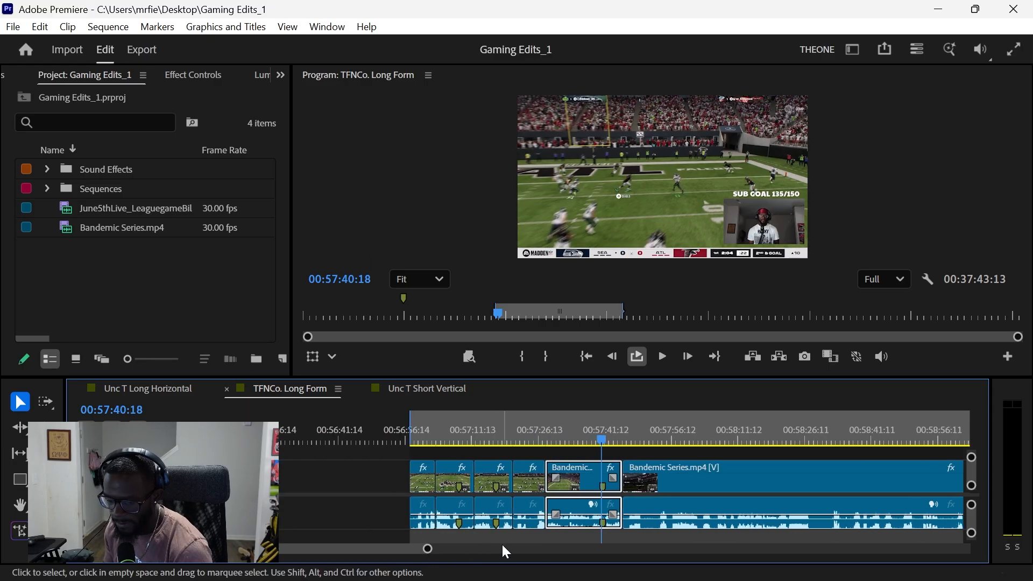
Step: Replay the touchdown around its marker and split the clip just after it, at 00:57:41:13
mouse_move(427, 548)
left_mouse_down()
mouse_move(467, 554)
mouse_move(377, 561)
mouse_move(421, 549)
left_mouse_up()
left_click_drag(358, 431, 570, 460)
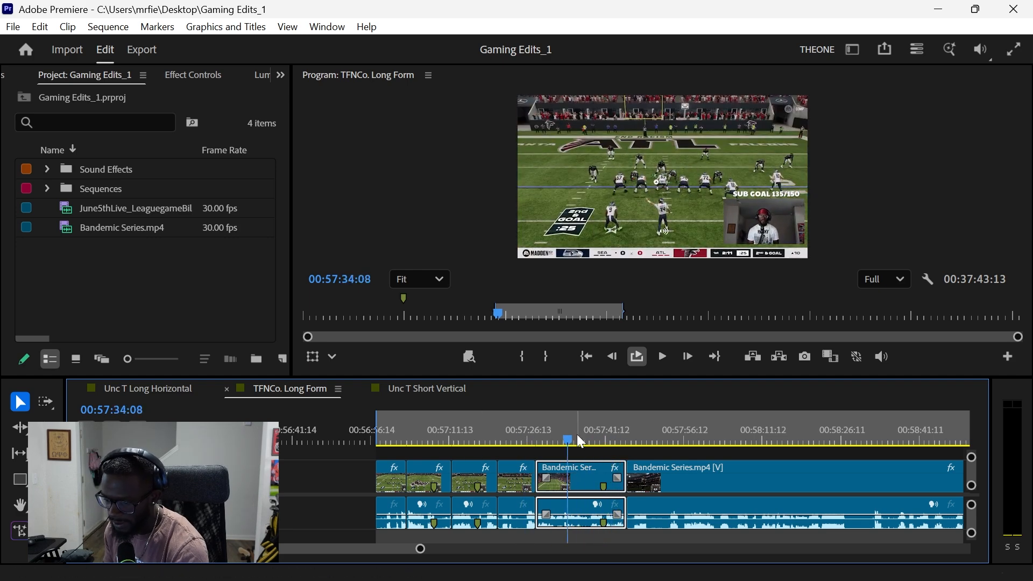
left_click(594, 440)
key("space")
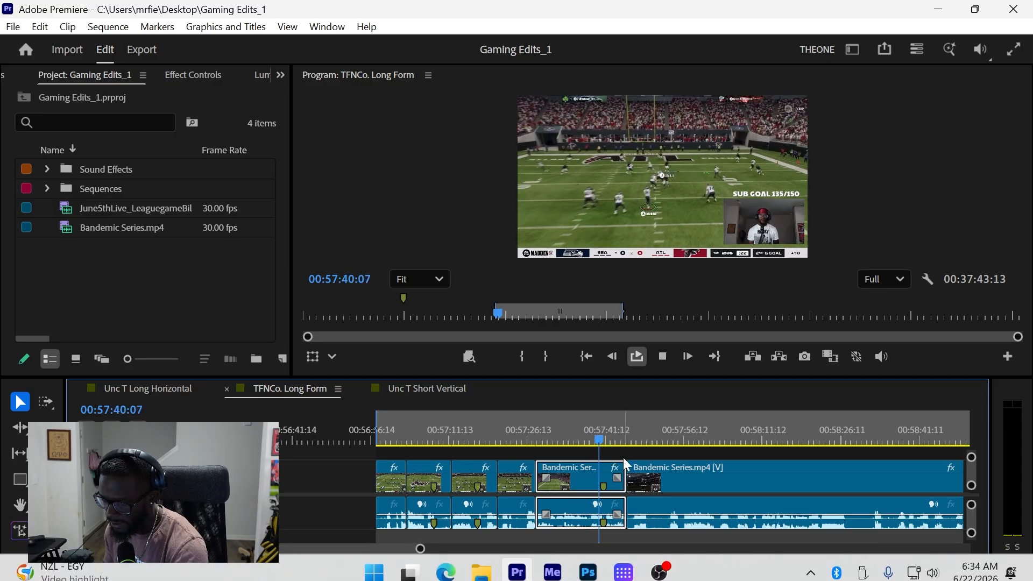
left_click_drag(421, 548, 352, 548)
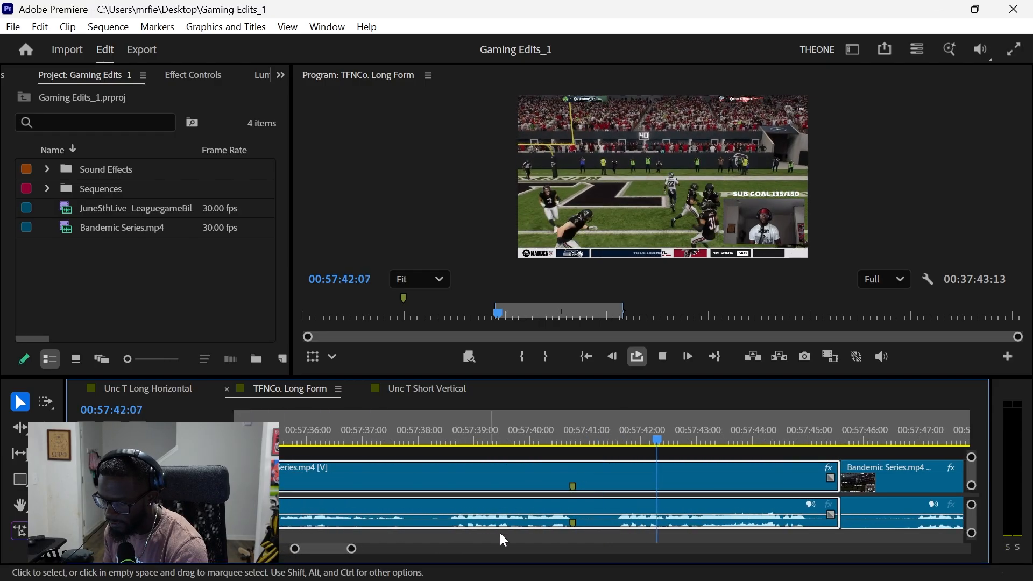
left_click(609, 439)
key("Right")
key("Right")
key("Right")
key("Right")
key("Right")
key("Right")
key("Left")
key("Left")
key("Left")
key("Left")
key("ctrl+k")
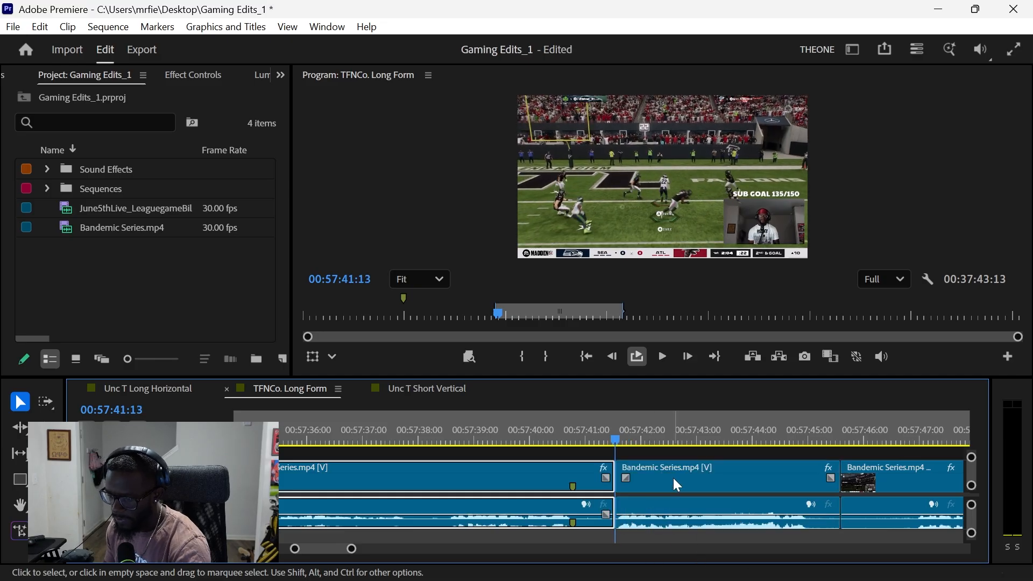
Step: Set the touchdown reaction clip's anchor point on the webcam's lower corner at 1267.5, 673.7, scale it to 345, and preview the zoom
left_click(669, 479)
left_click(769, 217)
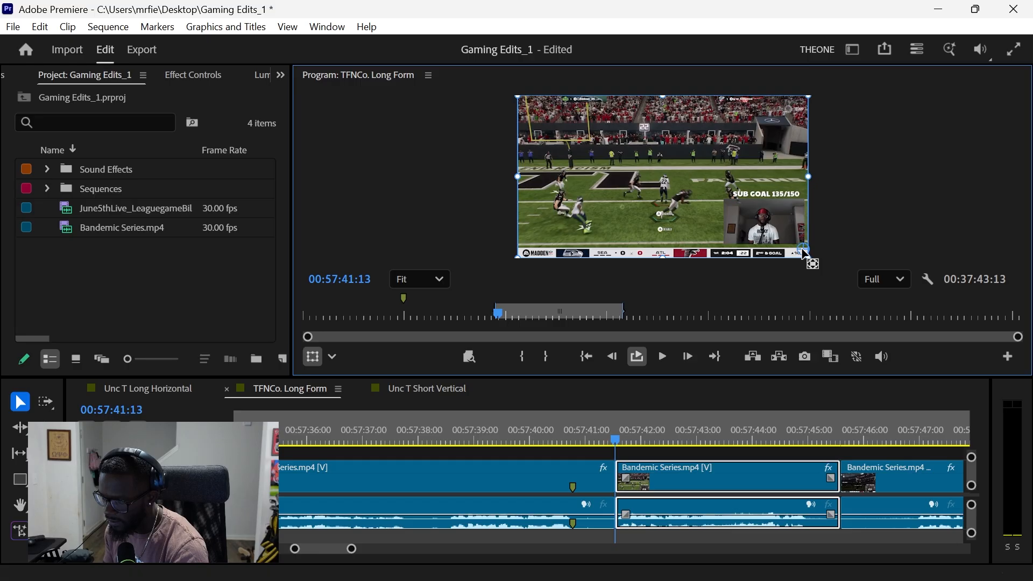
left_click(193, 74)
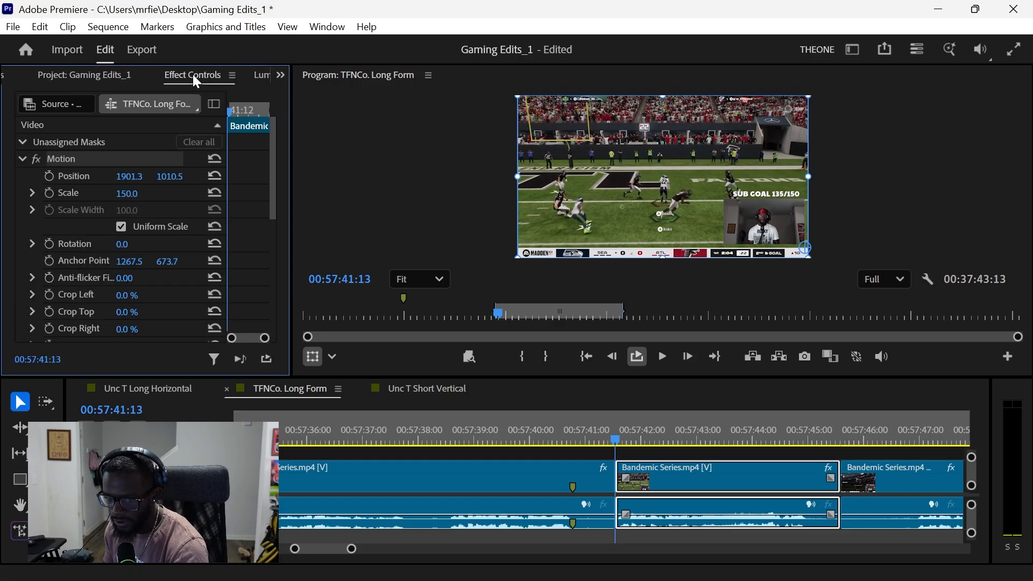
left_click_drag(804, 247, 809, 251)
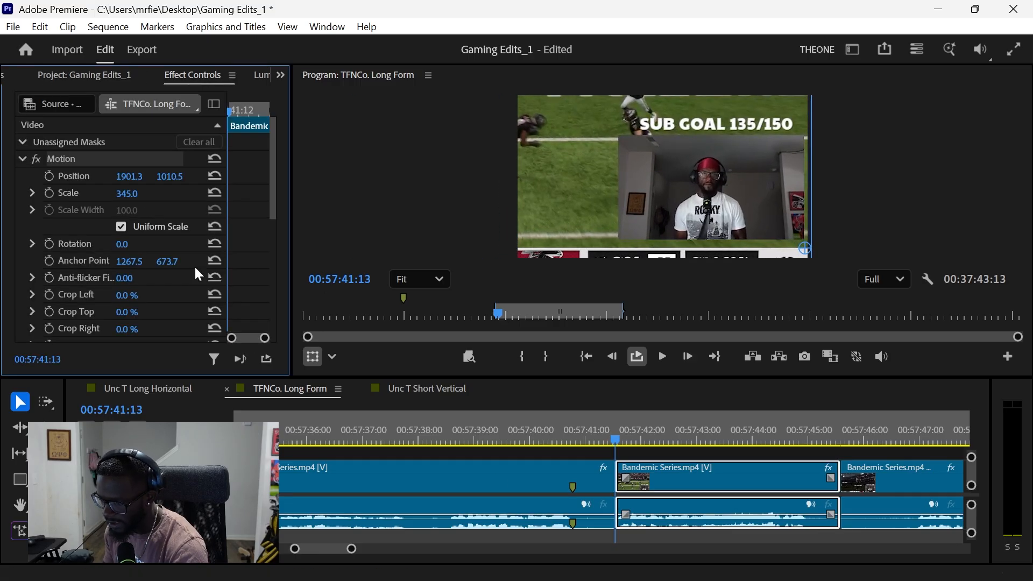
left_click(544, 430)
key("space")
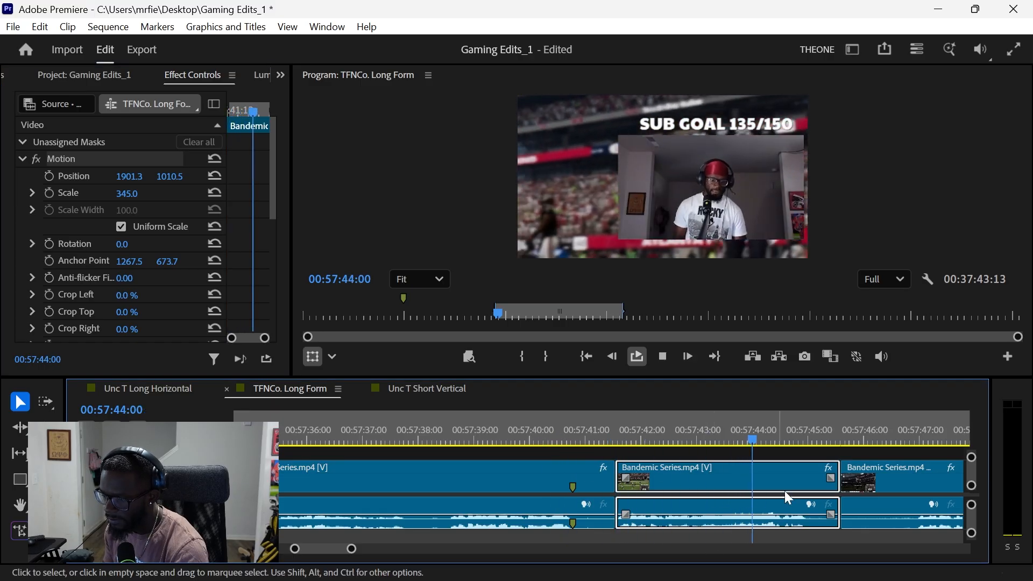
Step: Trim the zoomed reaction clip's end back to about 00:57:45:00, close the gap, and save the project
left_click_drag(826, 487, 795, 483)
left_click(822, 475)
key("shift+Delete")
key("space")
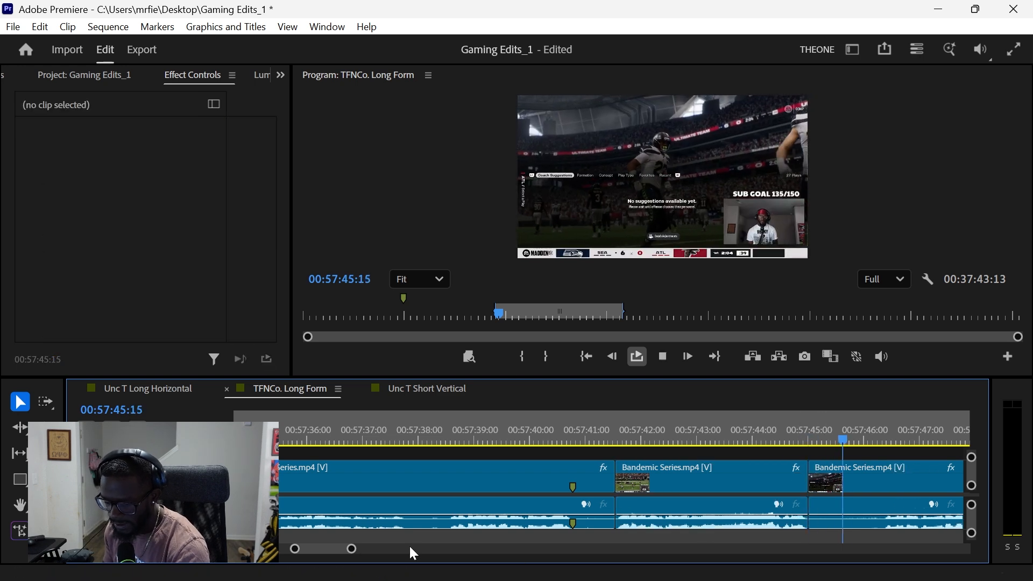
key("ctrl+s")
Step: Review the edited plays from the start of the section and scrub through the uncut footage up to 01:00:26:10
left_click_drag(355, 548, 468, 545)
key("space")
left_click(402, 443)
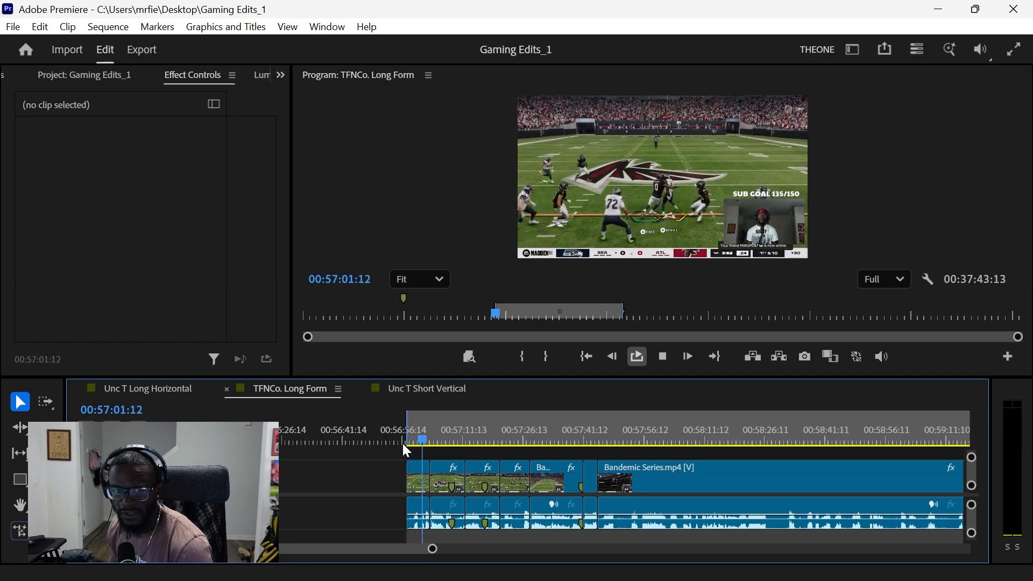
left_click(402, 443)
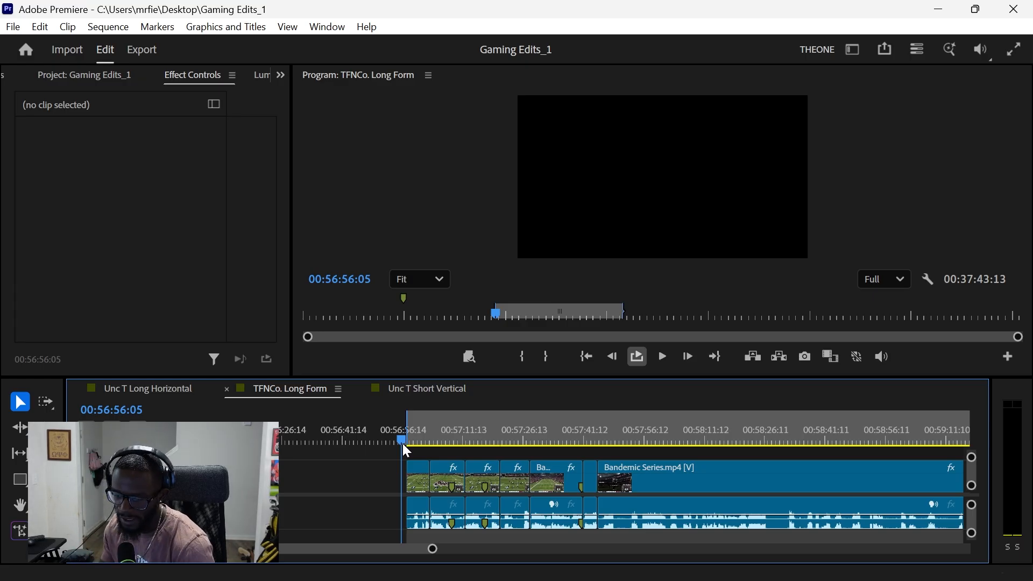
mouse_move(434, 548)
left_mouse_down()
mouse_move(584, 553)
mouse_move(422, 548)
left_mouse_up()
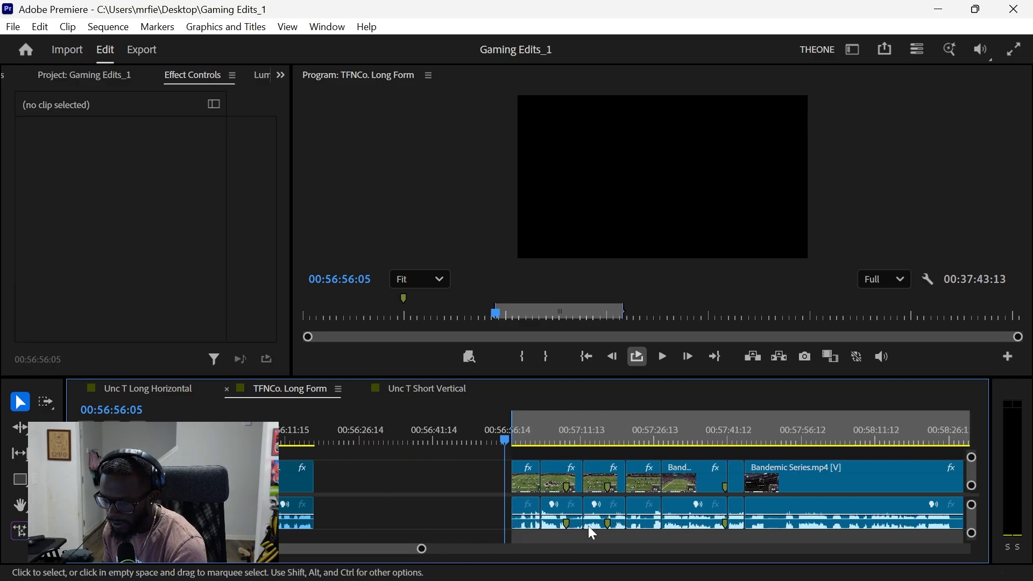
scroll(586, 527, "down", 5)
left_click_drag(353, 433, 507, 455)
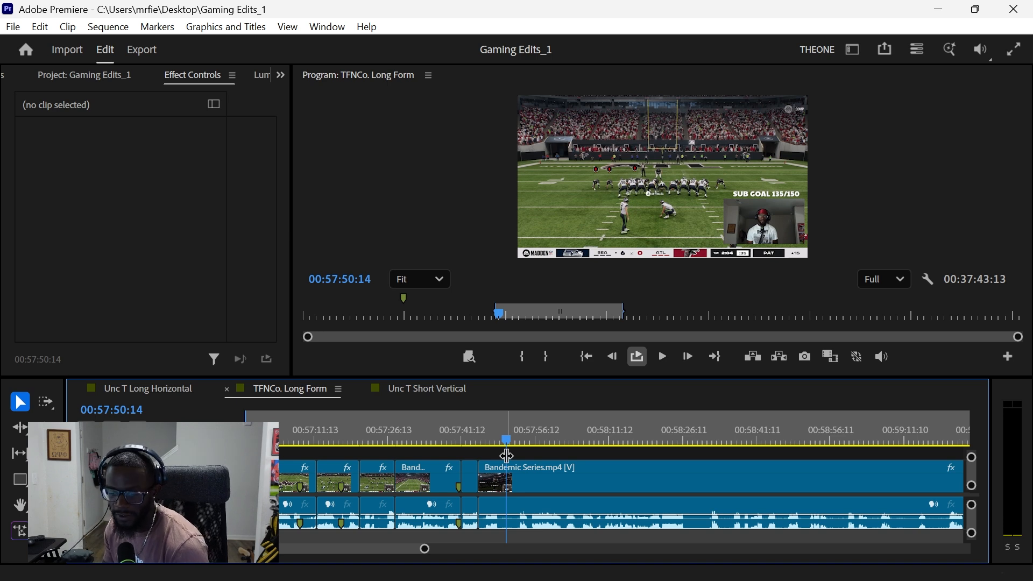
left_click_drag(463, 427, 655, 474)
left_click_drag(424, 551, 472, 554)
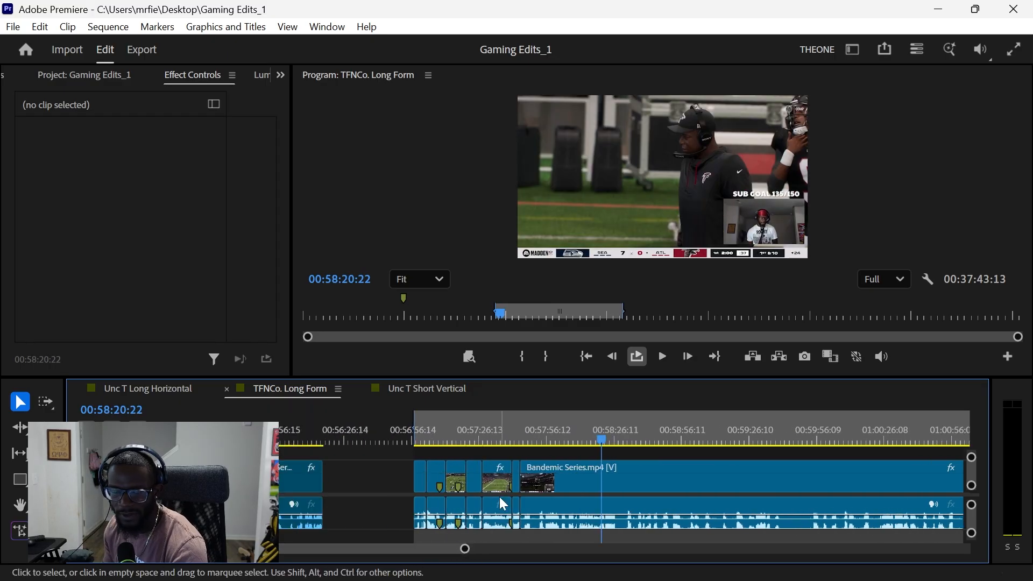
left_click_drag(593, 435, 882, 482)
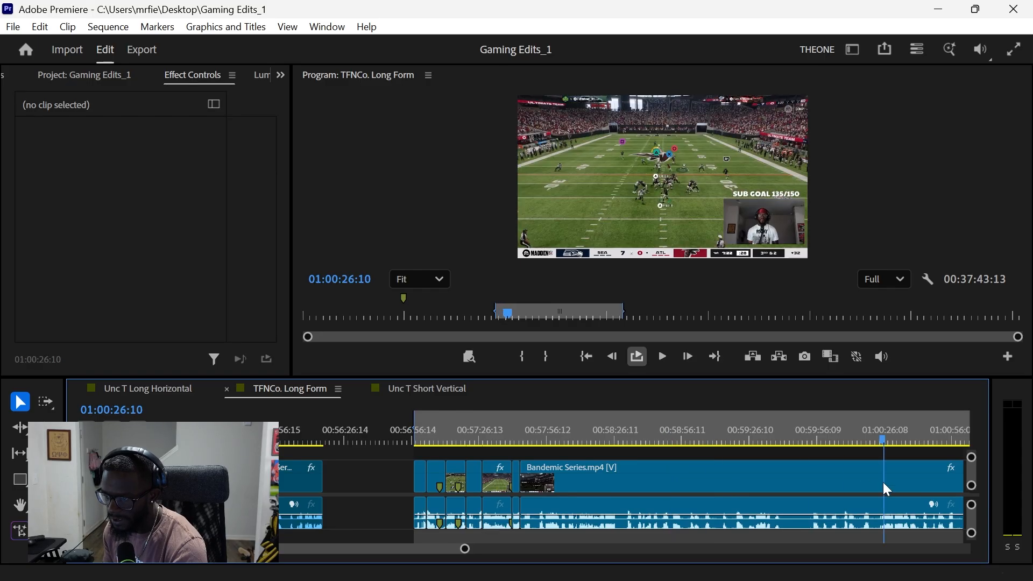
Step: Move the sequence's out point back to the end of the long gameplay clip, at about 01:33:00
scroll(647, 492, "down", 8)
left_click_drag(471, 554, 750, 548)
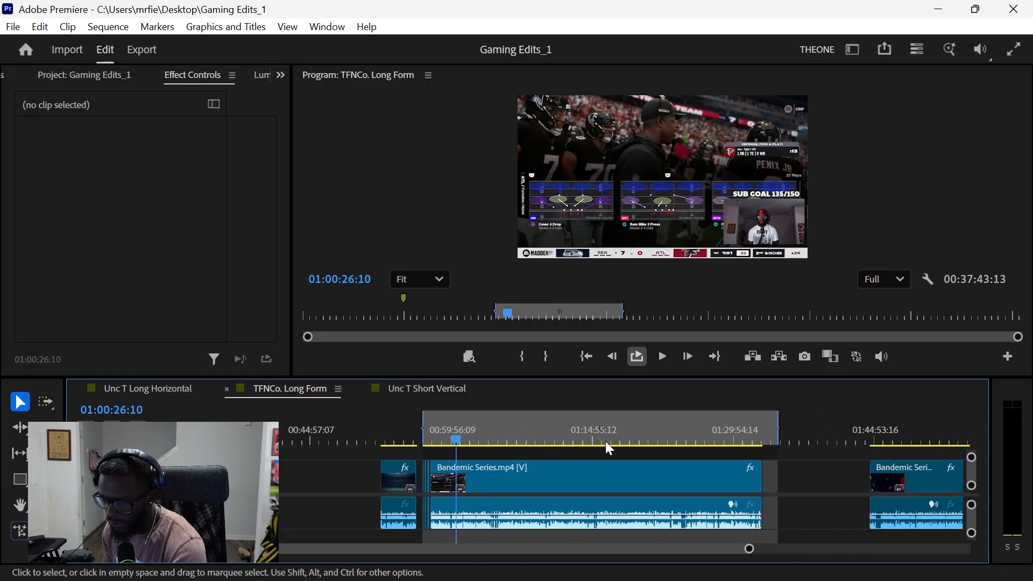
left_click_drag(784, 429, 764, 430)
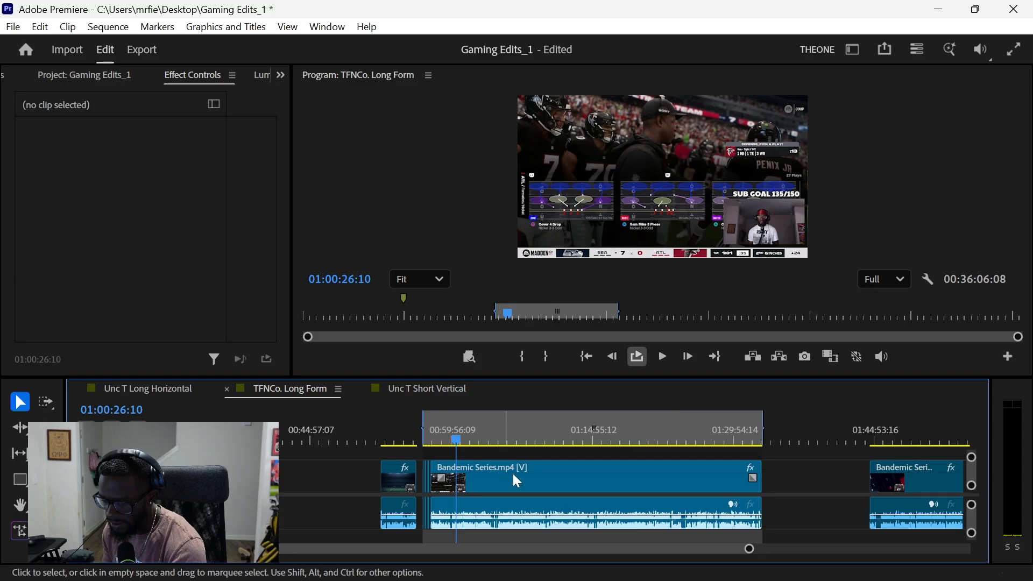
Step: Examine the cut plays and markers from before the first play up to the fifth play at 00:57:34:22
left_click_drag(457, 440, 418, 452)
left_click_drag(751, 553, 446, 549)
scroll(568, 519, "down", 3)
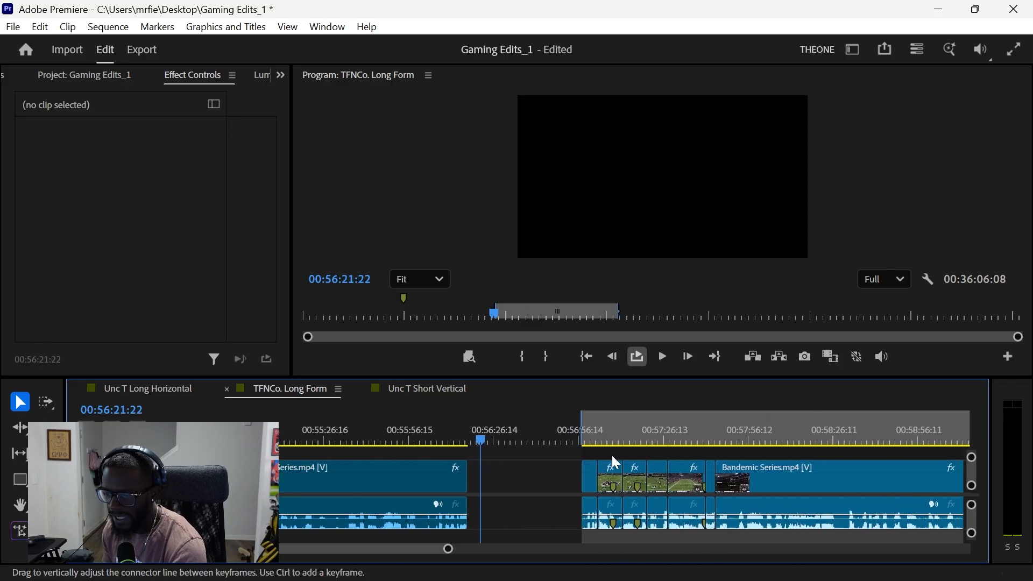
left_click_drag(563, 433, 615, 431)
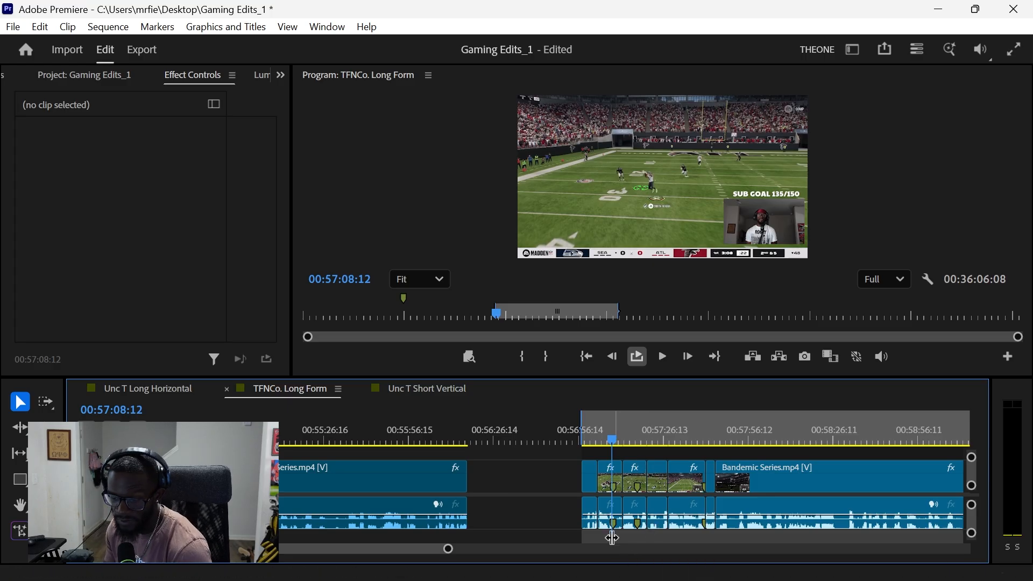
left_click(572, 441)
key("space")
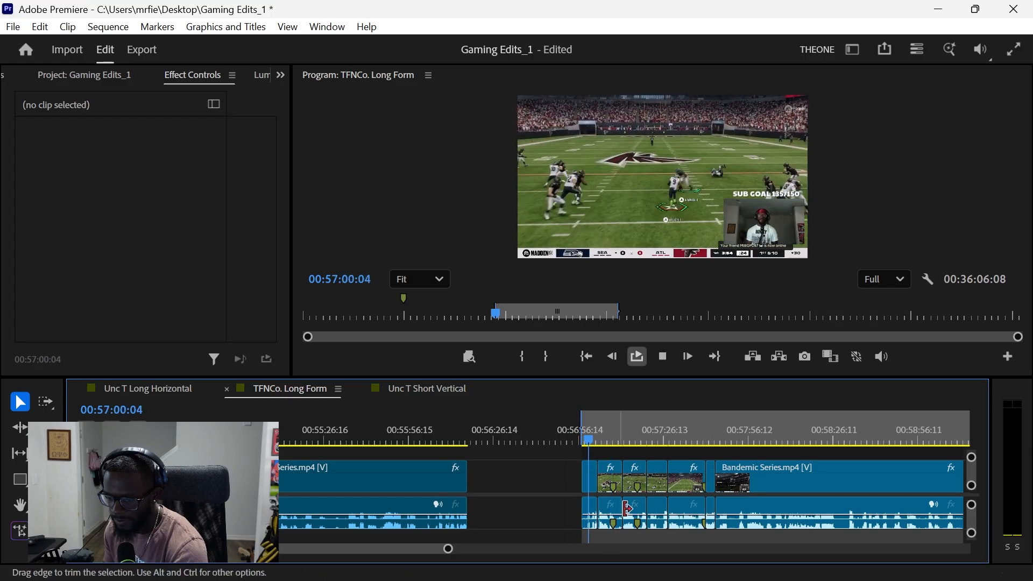
key("space")
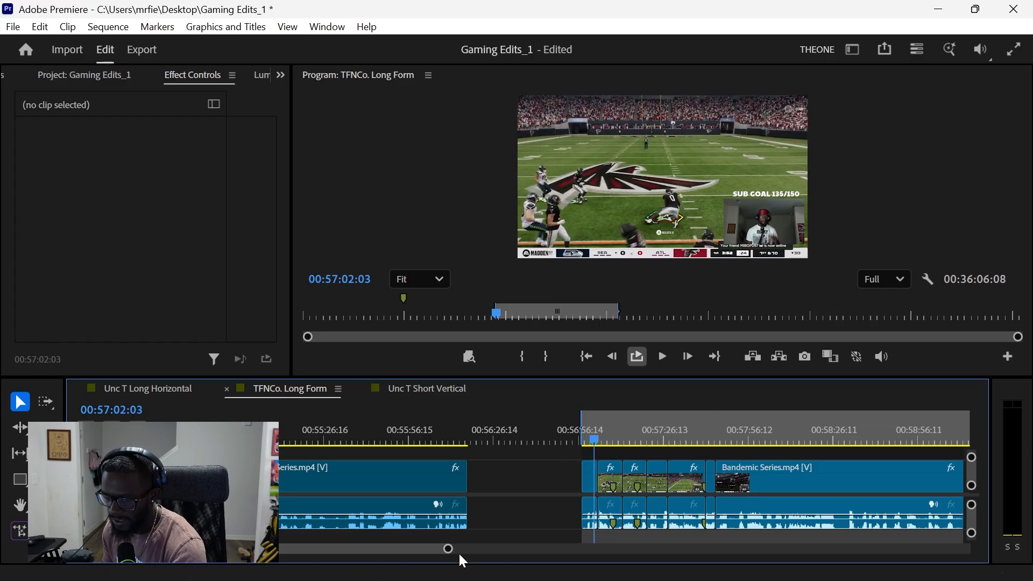
left_click_drag(449, 551, 531, 546)
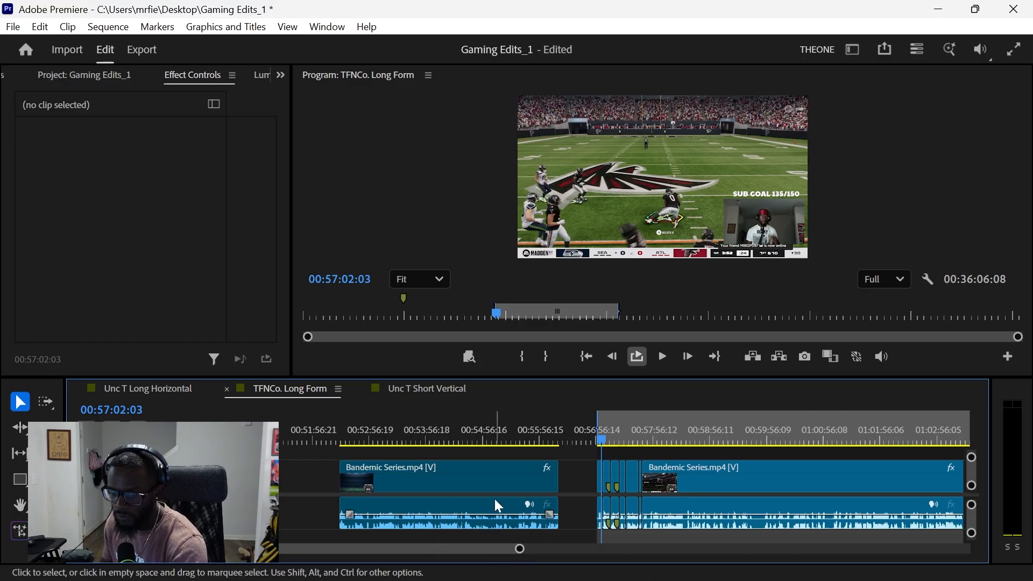
scroll(570, 489, "right", 3)
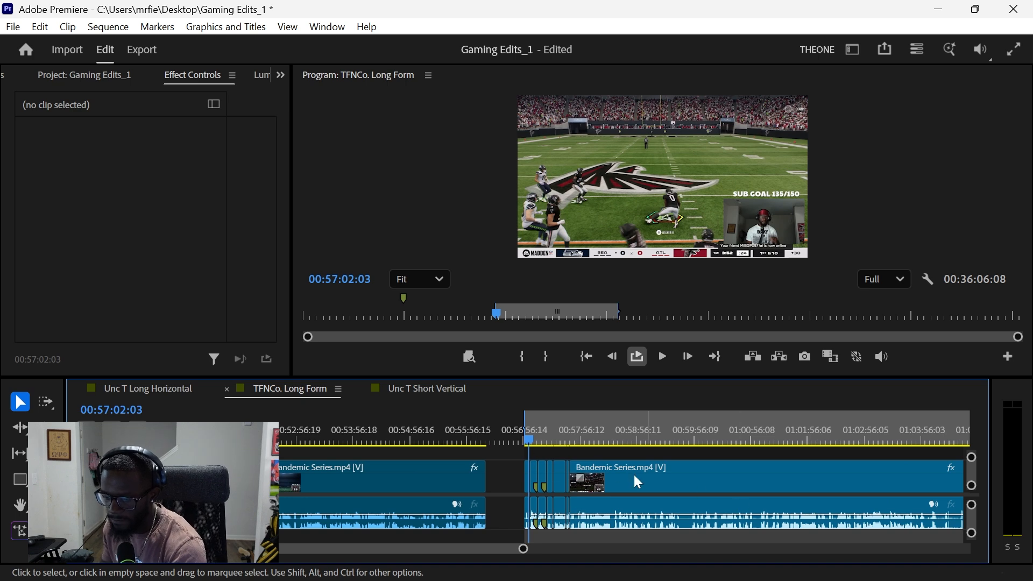
left_click_drag(541, 442, 560, 439)
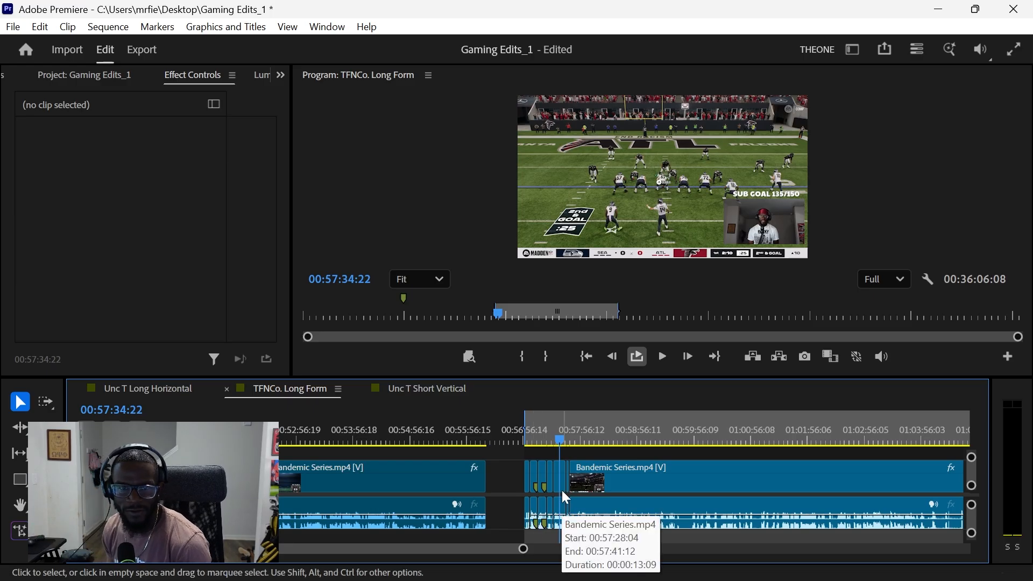
Step: Play the trimmed plays from the first through the fourth and check how they run together
key("space")
left_click(521, 441)
left_click_drag(523, 549, 399, 548)
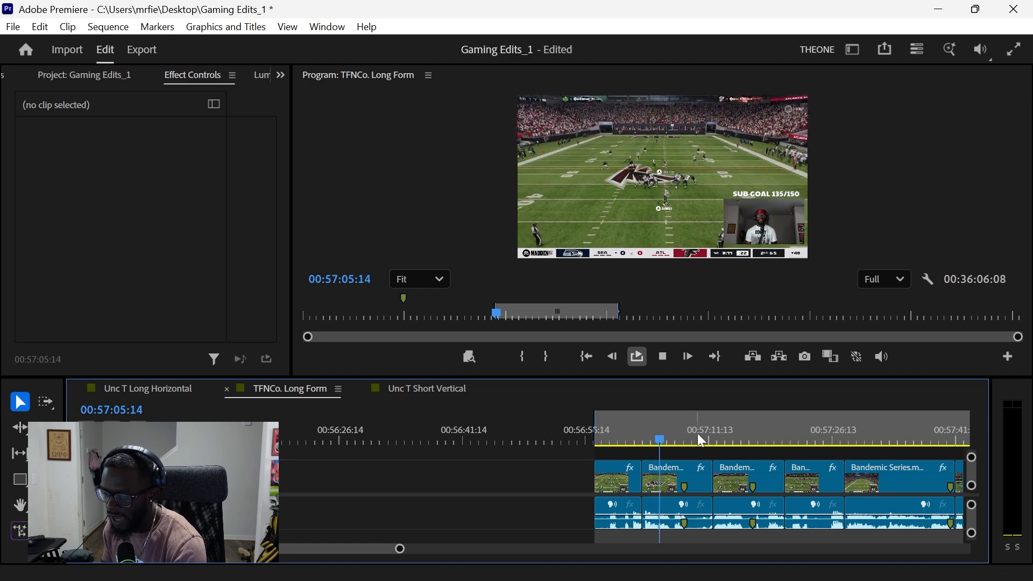
left_click(750, 431)
scroll(720, 470, "down", 1)
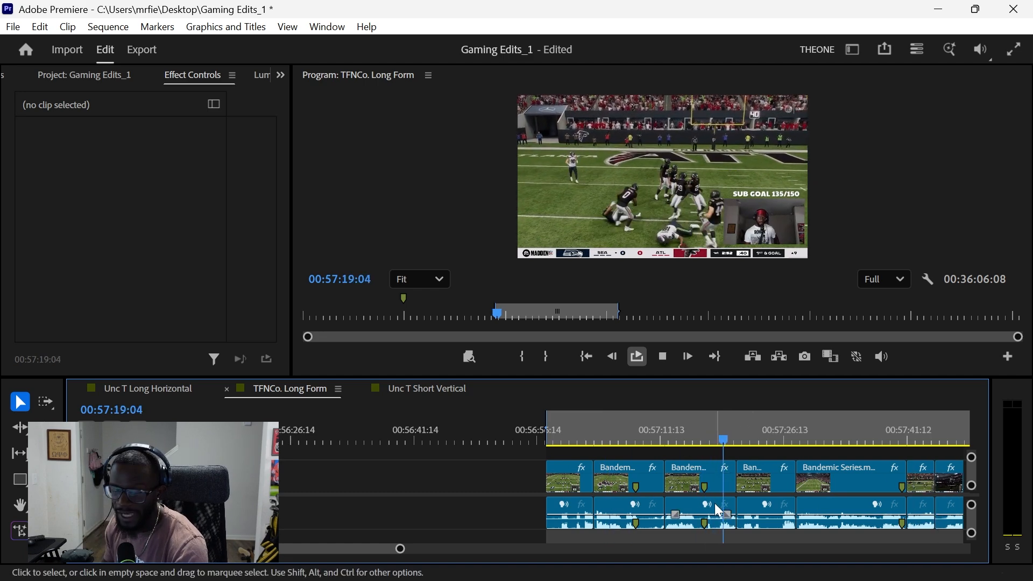
scroll(649, 548, "down", 1)
scroll(649, 550, "down", 4)
left_click_drag(403, 548, 436, 548)
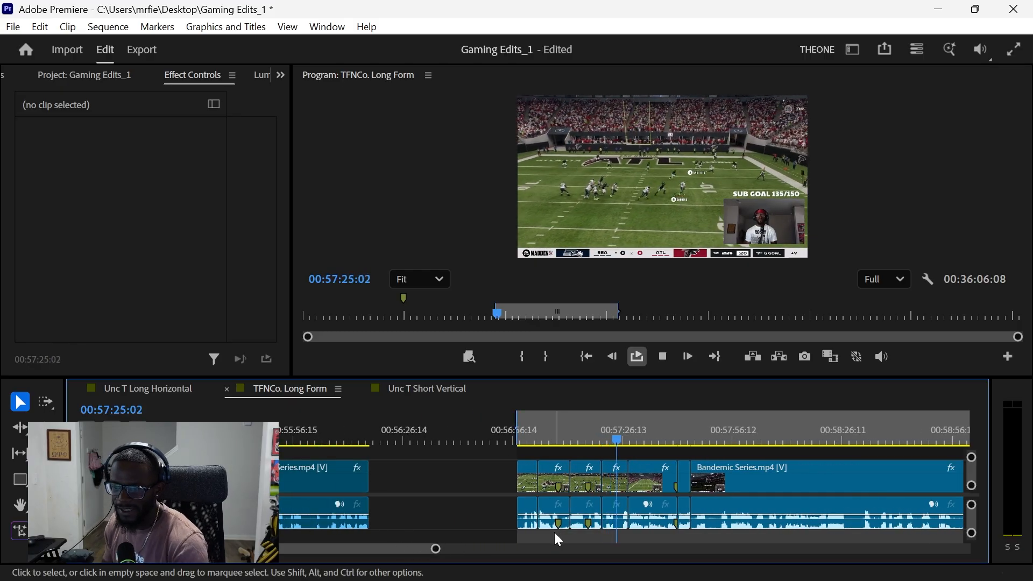
key("space")
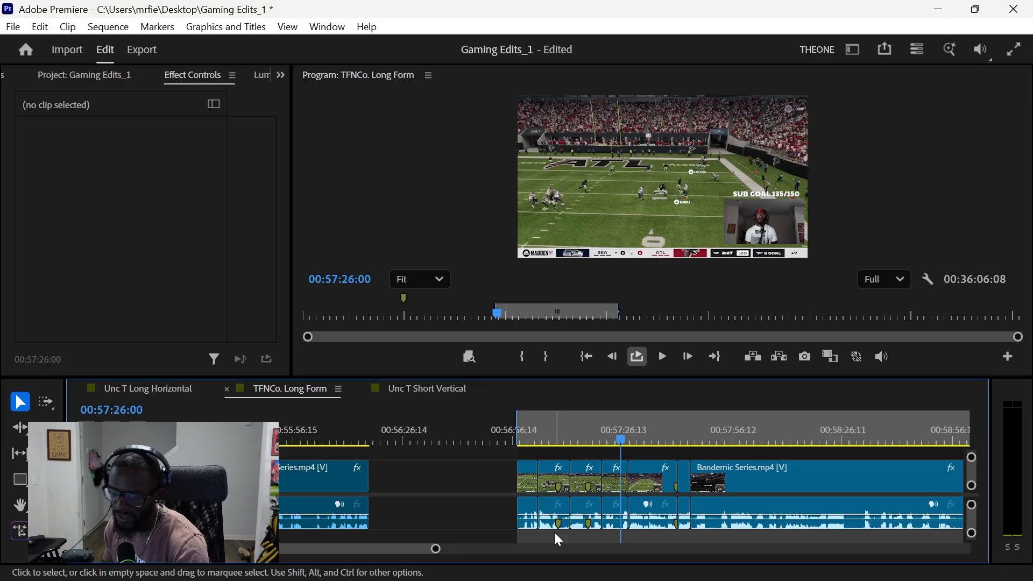
scroll(619, 505, "down", 1)
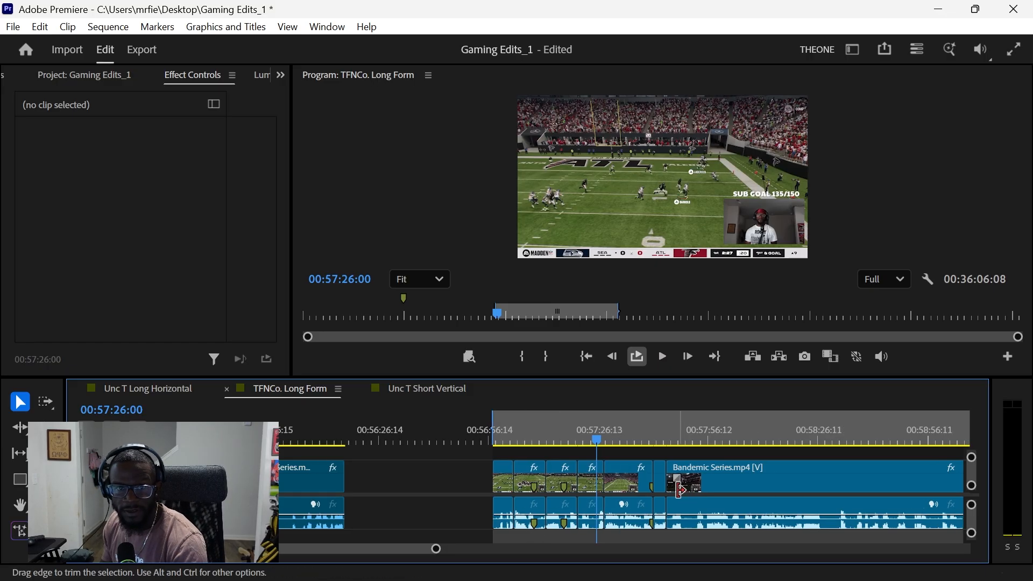